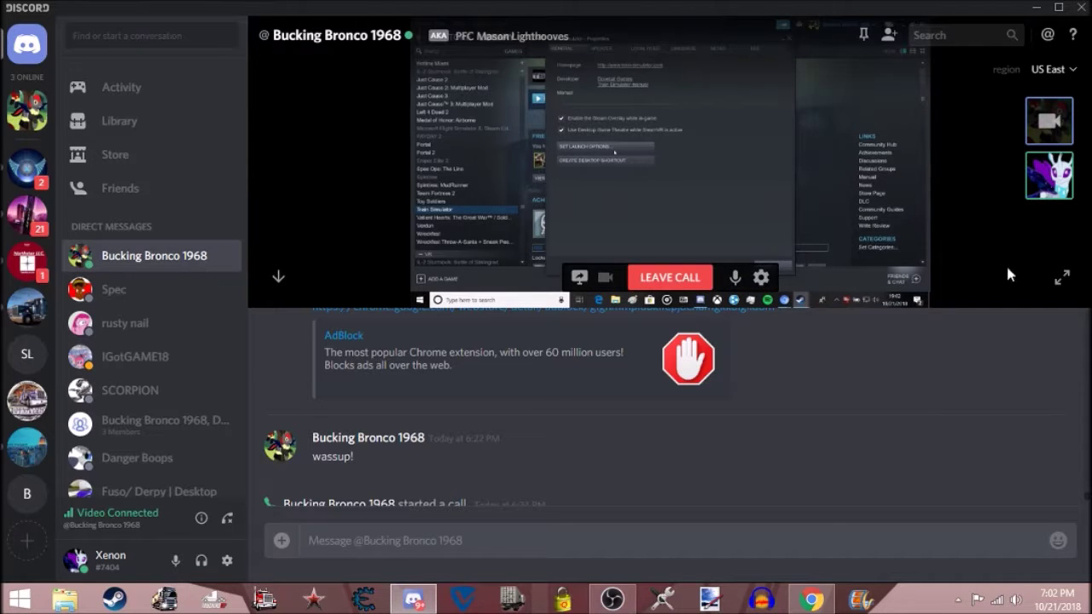
Expand the shared screen to full view, browse Train Simulator's local files, and maximize the RailWorks folder window.
{"action": "left_click", "coordinate": [1062, 278]}
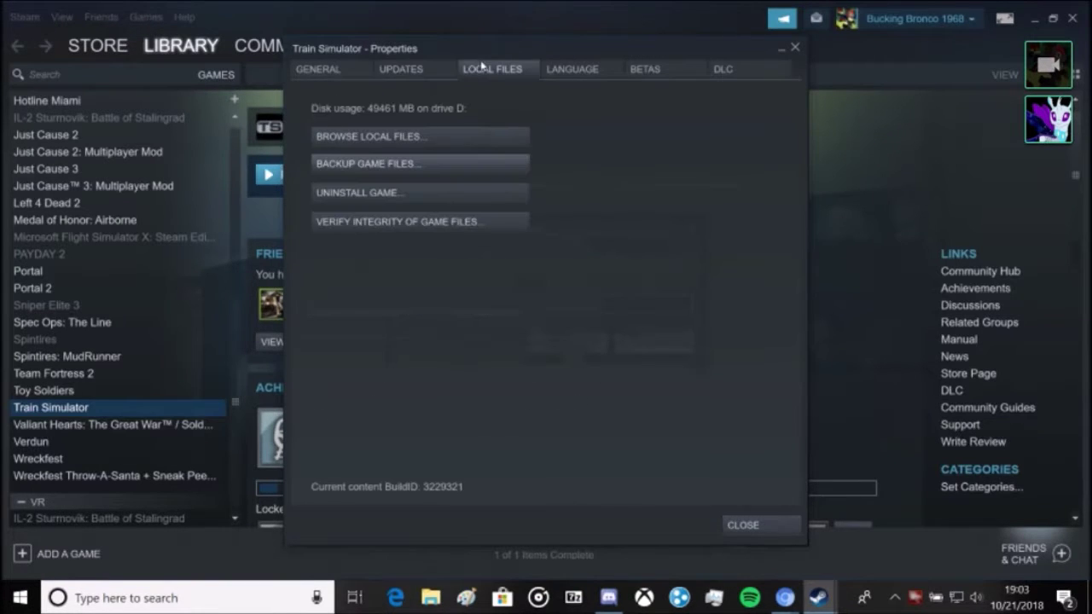
{"action": "left_click", "coordinate": [407, 136]}
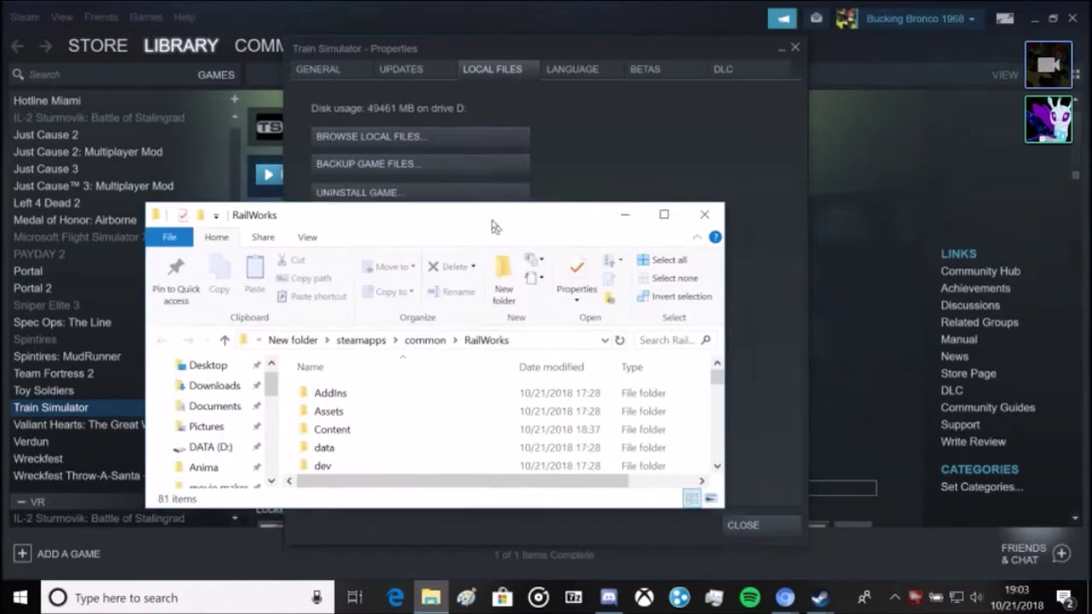
{"action": "left_click_drag", "start_coordinate": [488, 214], "coordinate": [580, 137]}
{"action": "left_click", "coordinate": [741, 126]}
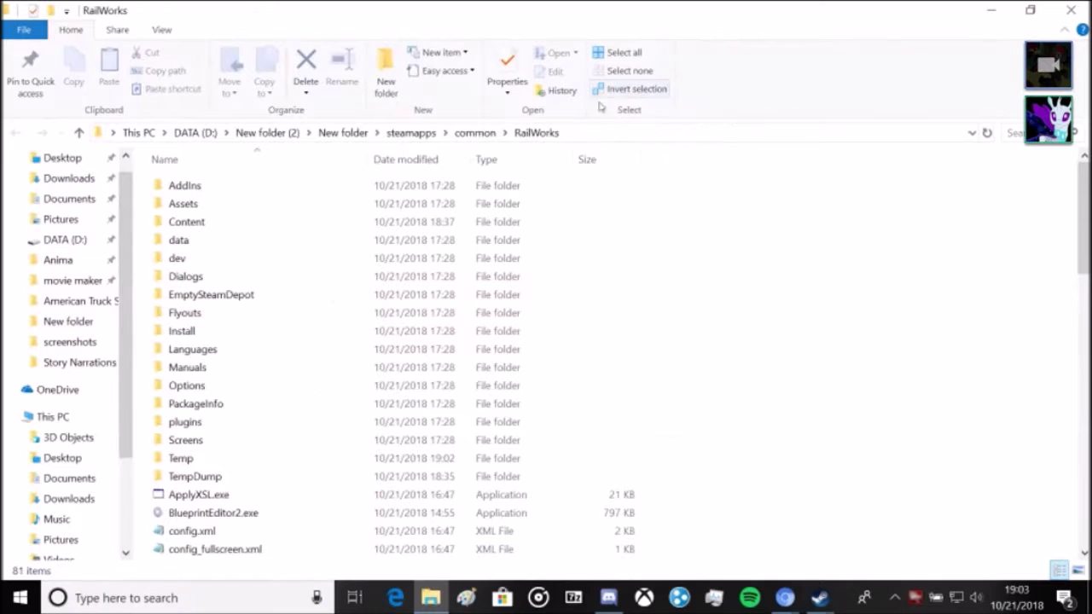
Locate RailWorks.exe in the RailWorks folder and open its file properties.
{"action": "scroll", "coordinate": [227, 341], "scroll_direction": "down", "scroll_amount": 4}
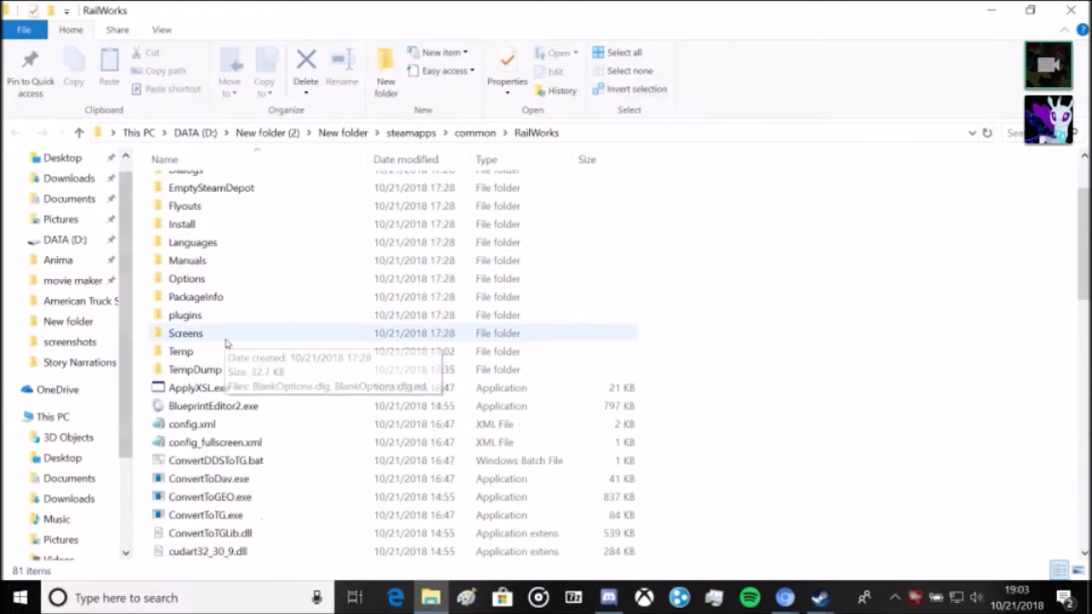
{"action": "scroll", "coordinate": [298, 352], "scroll_direction": "down", "scroll_amount": 5}
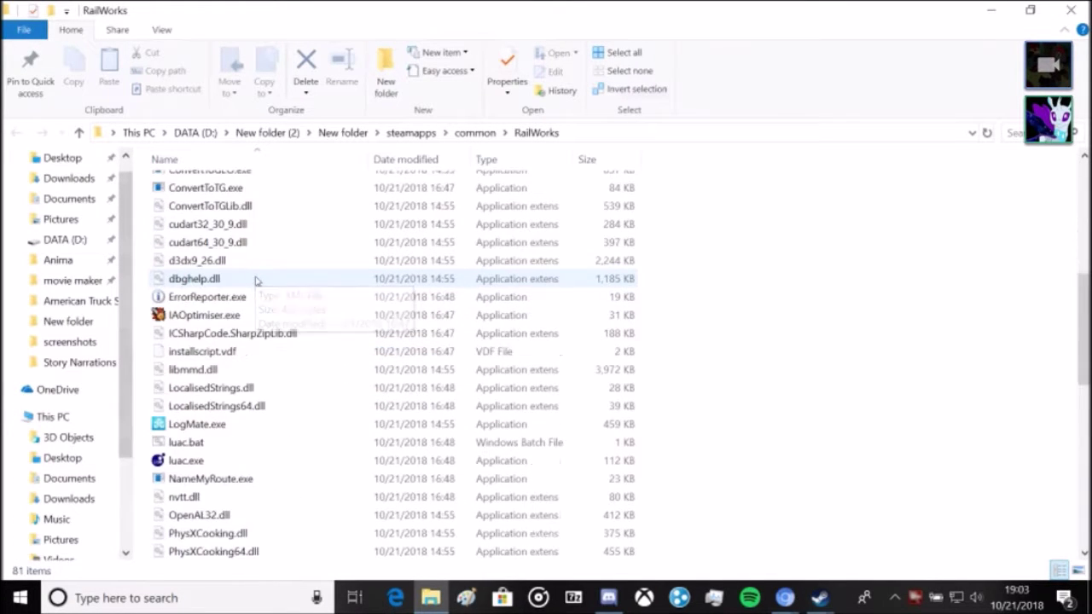
{"action": "scroll", "coordinate": [209, 372], "scroll_direction": "down", "scroll_amount": 4}
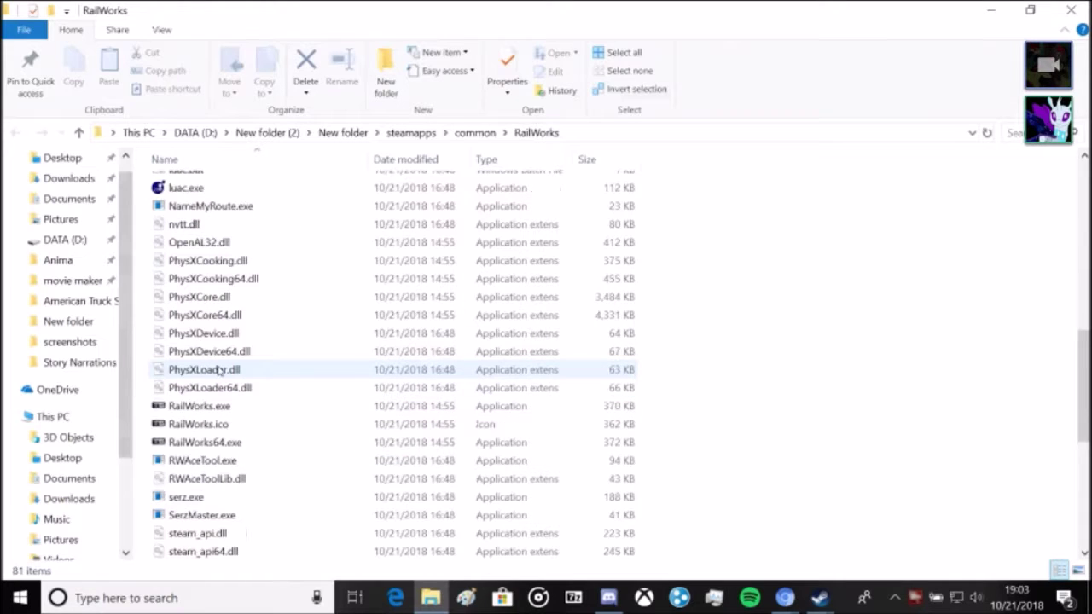
{"action": "scroll", "coordinate": [219, 369], "scroll_direction": "down", "scroll_amount": 1}
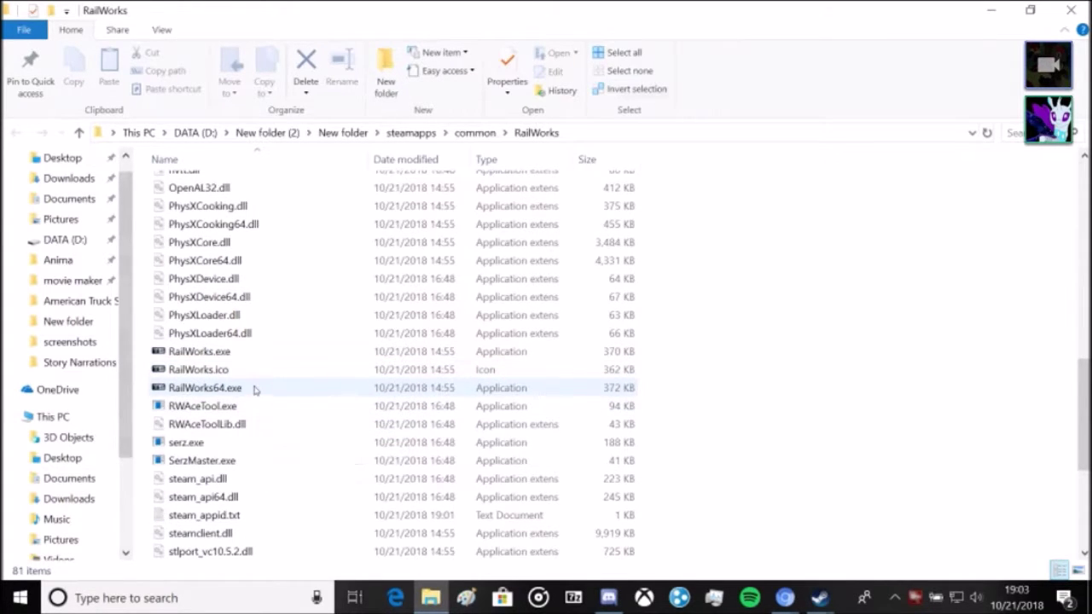
{"action": "double_click", "coordinate": [223, 350]}
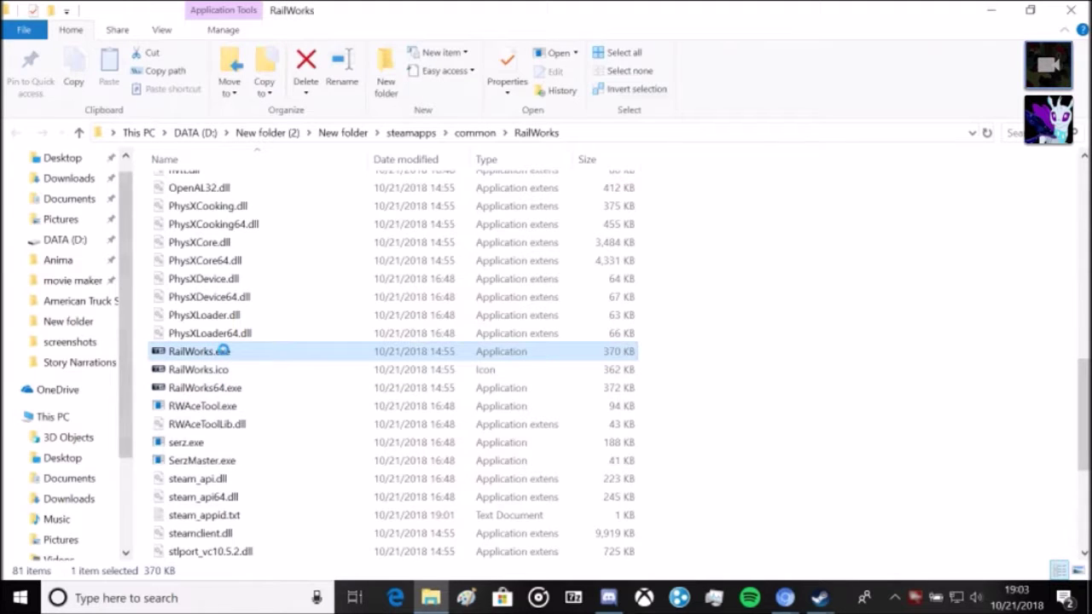
{"action": "right_click", "coordinate": [225, 350]}
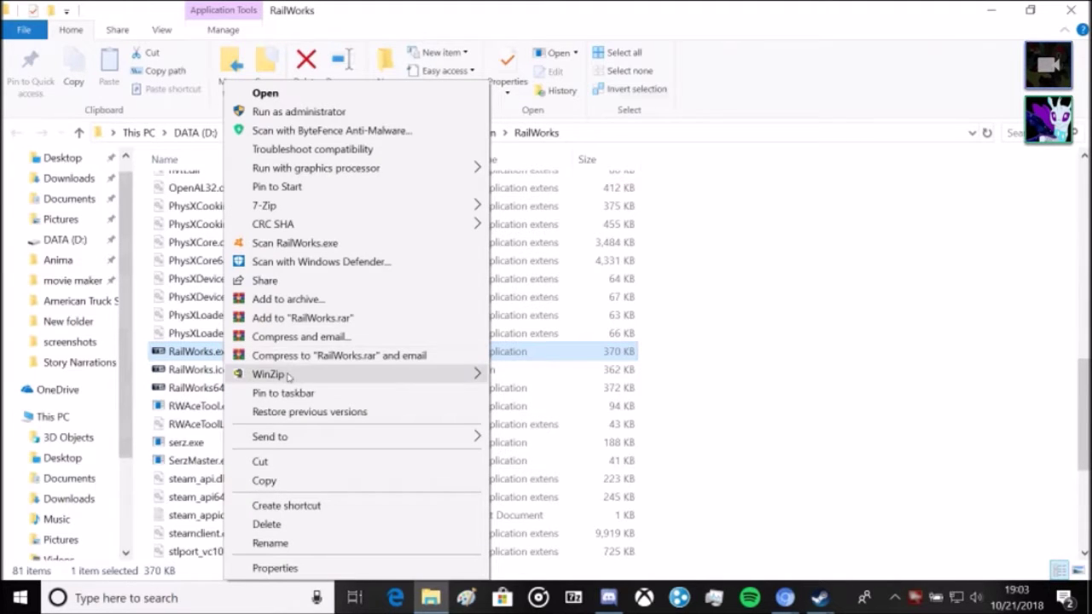
{"action": "left_click", "coordinate": [915, 365]}
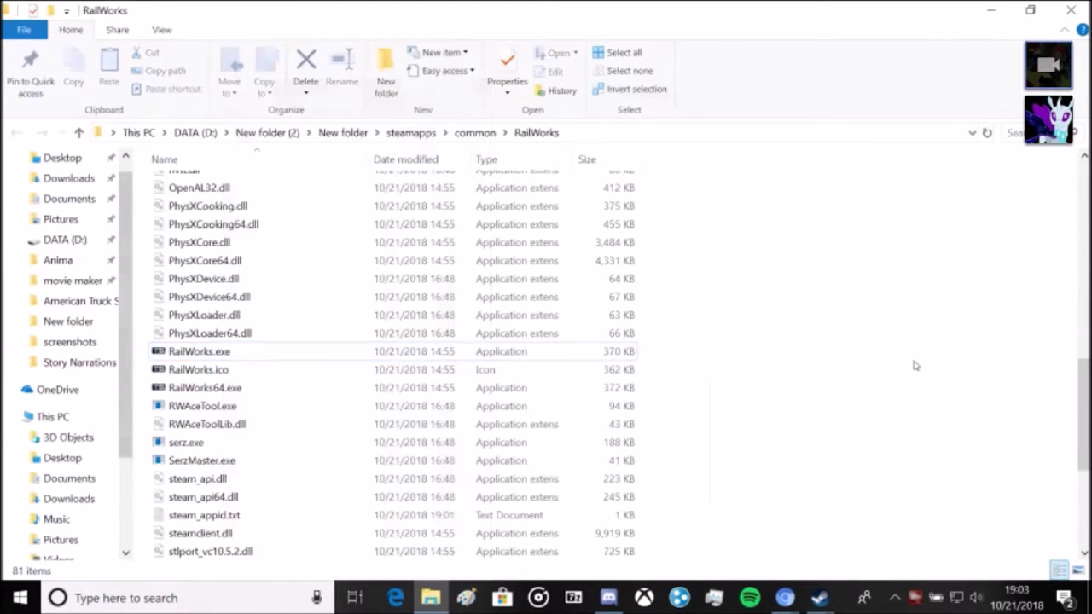
{"action": "left_click", "coordinate": [225, 351]}
{"action": "right_click", "coordinate": [225, 350]}
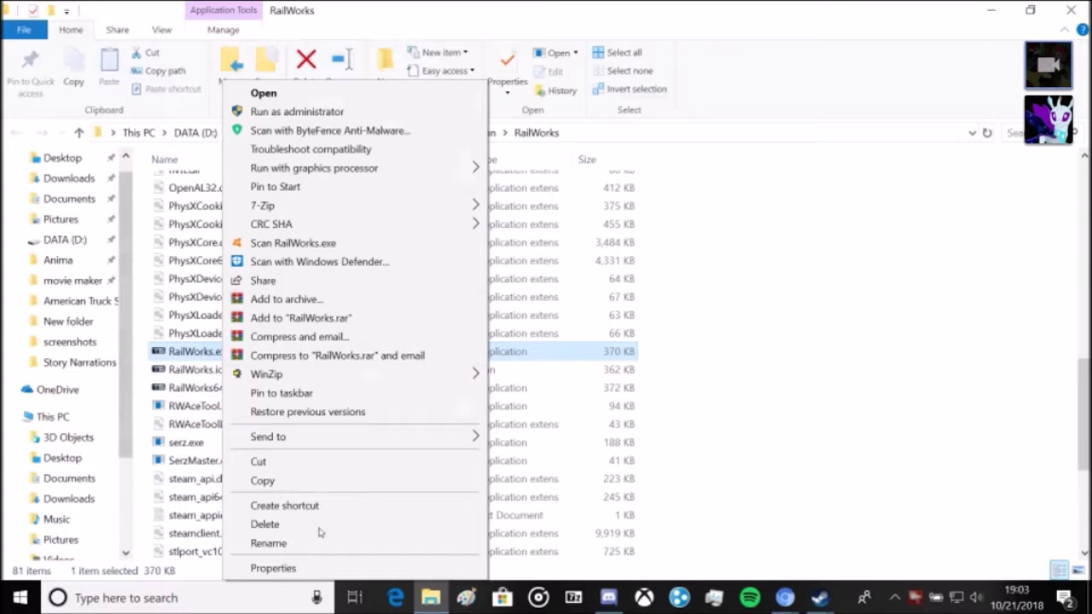
{"action": "left_click", "coordinate": [282, 567]}
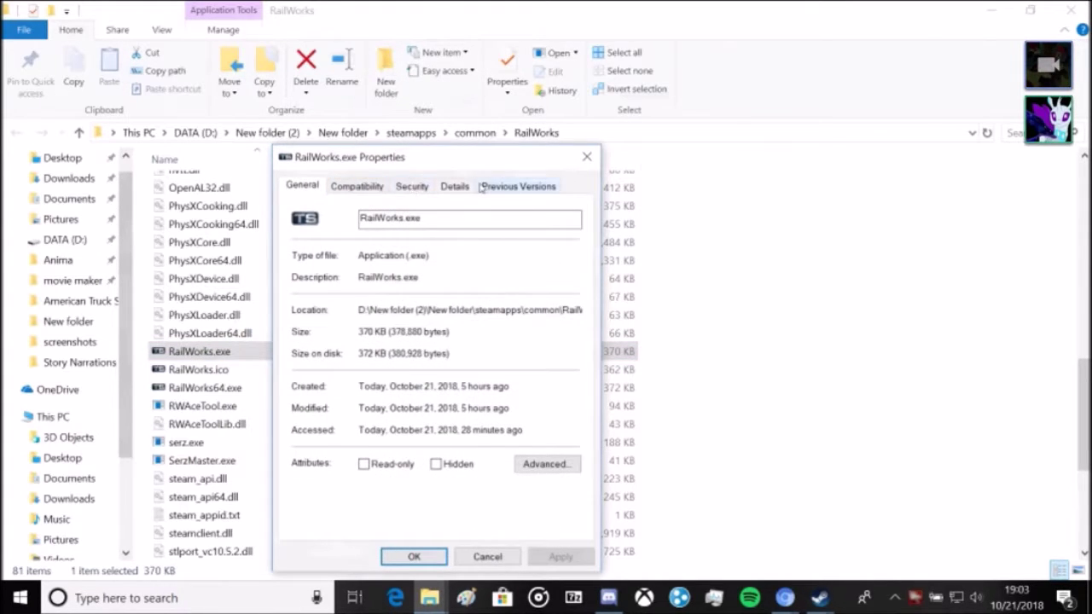
Enable the 640 x 480 screen resolution compatibility setting for RailWorks.exe and confirm the properties.
{"action": "left_click", "coordinate": [367, 187]}
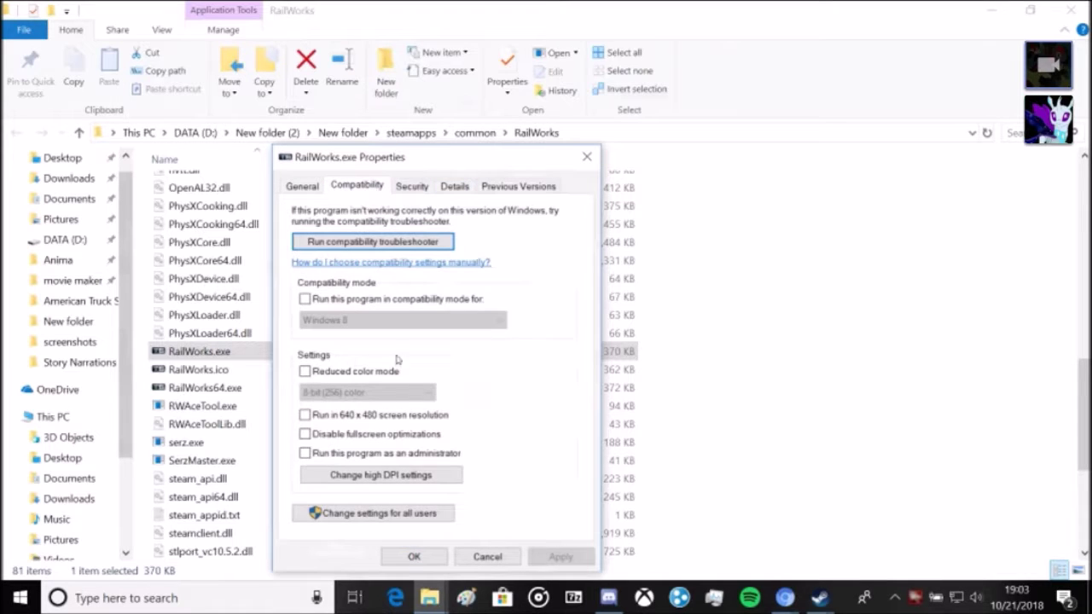
{"action": "left_click", "coordinate": [305, 415]}
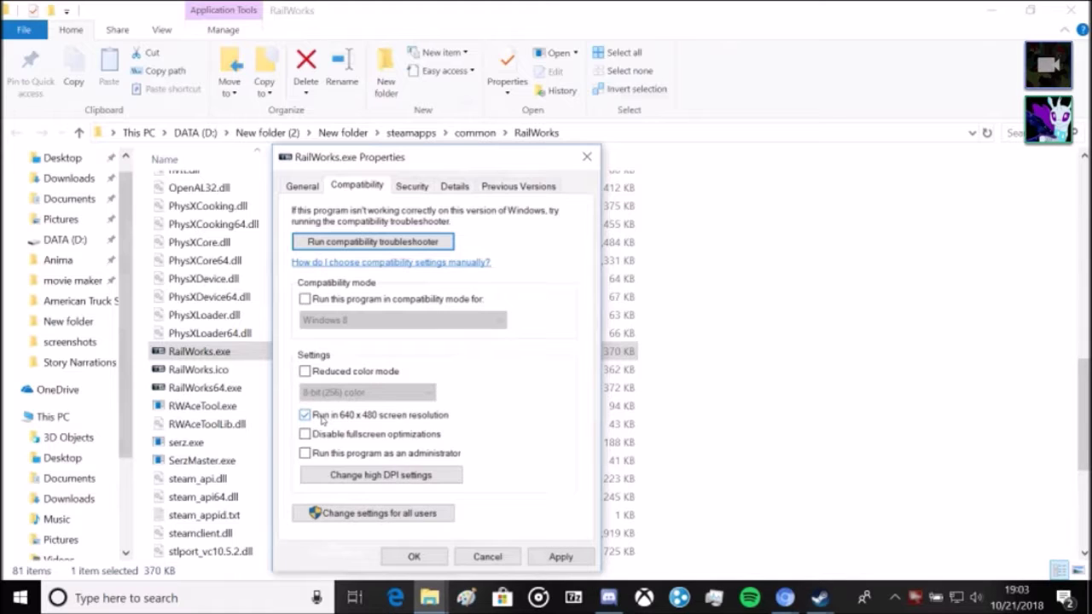
{"action": "left_click", "coordinate": [465, 188]}
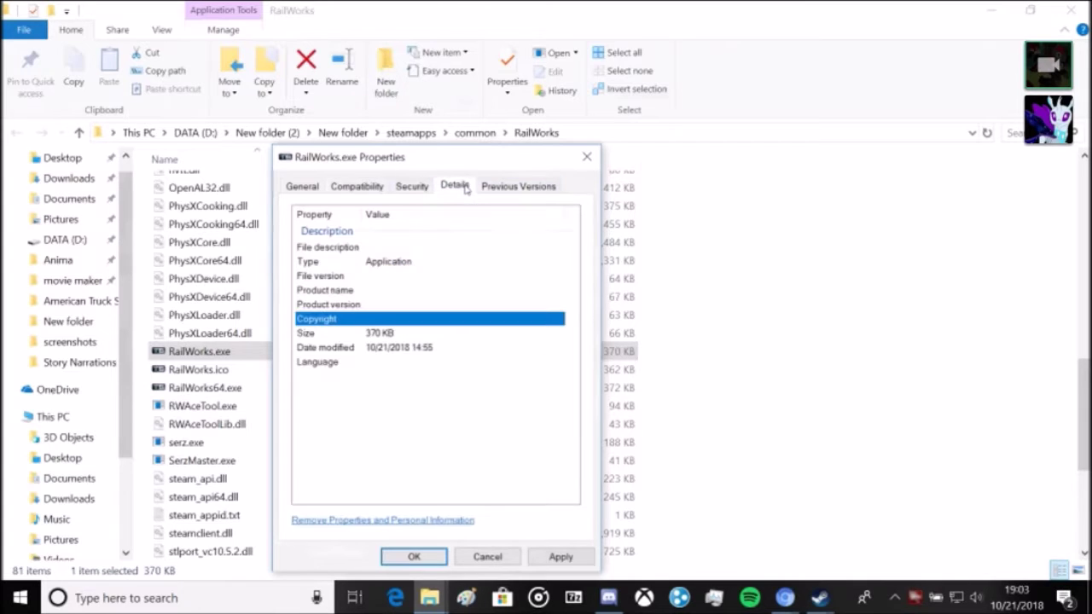
{"action": "left_click", "coordinate": [356, 190]}
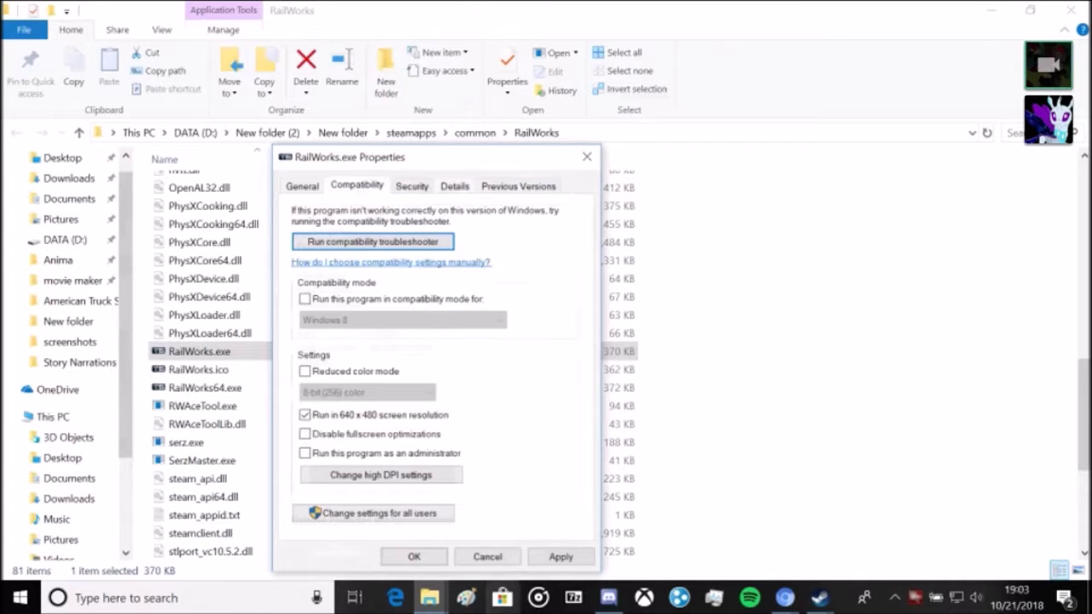
{"action": "left_click", "coordinate": [426, 559]}
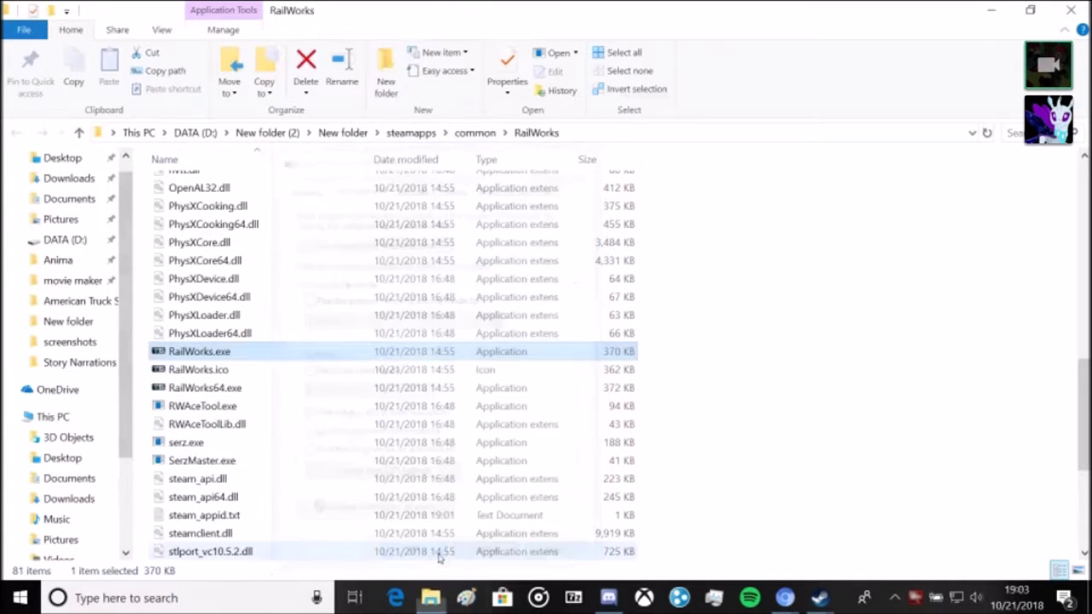
Recheck the compatibility settings of RailWorks.exe, and close its properties and the RailWorks folder.
{"action": "right_click", "coordinate": [282, 353]}
{"action": "left_click", "coordinate": [340, 567]}
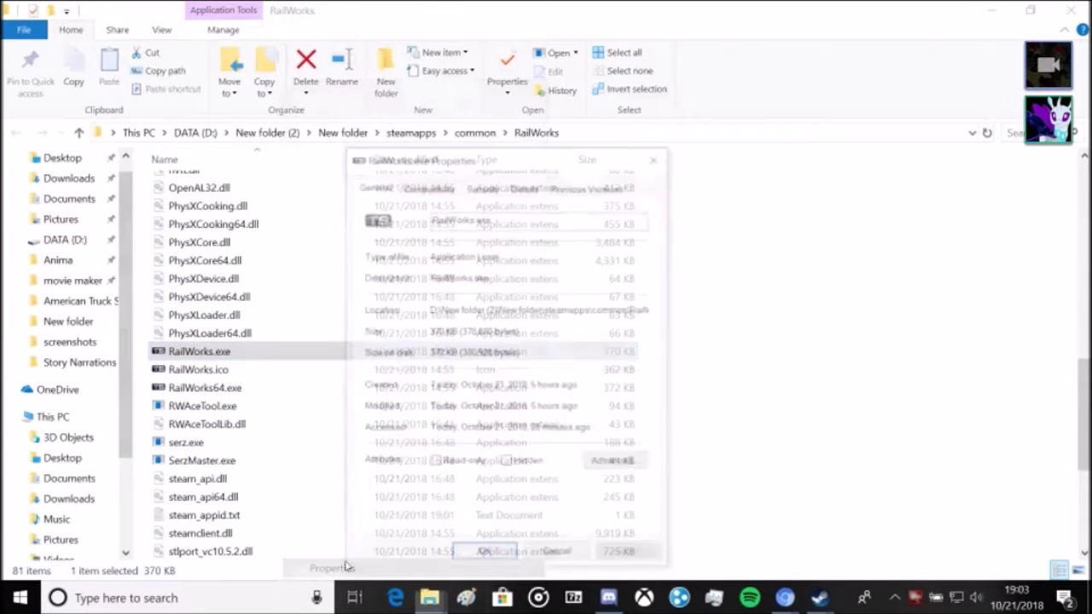
{"action": "left_click", "coordinate": [426, 188]}
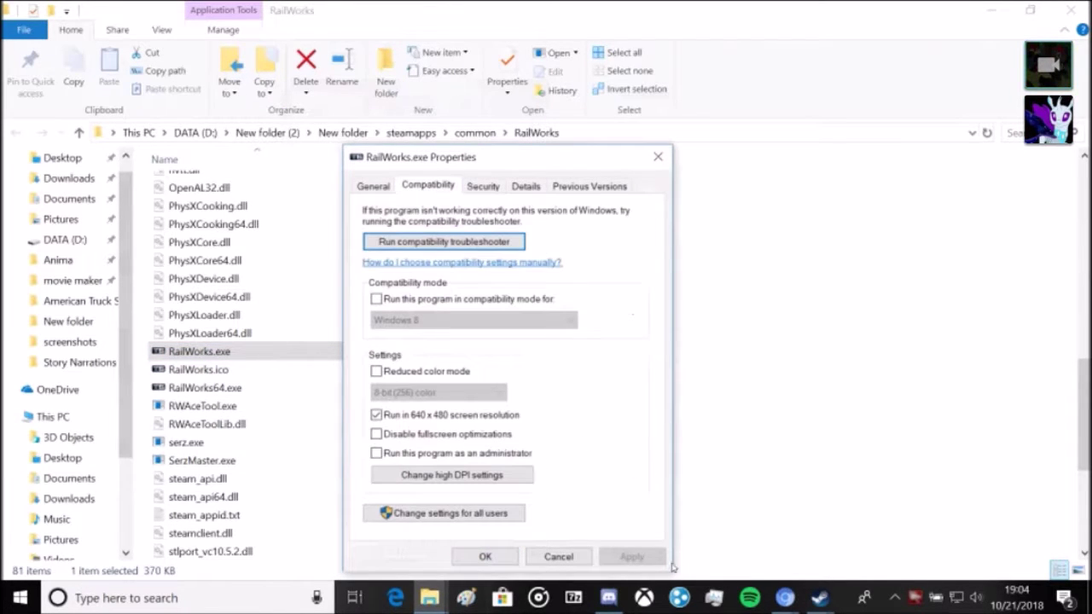
{"action": "left_click", "coordinate": [484, 556]}
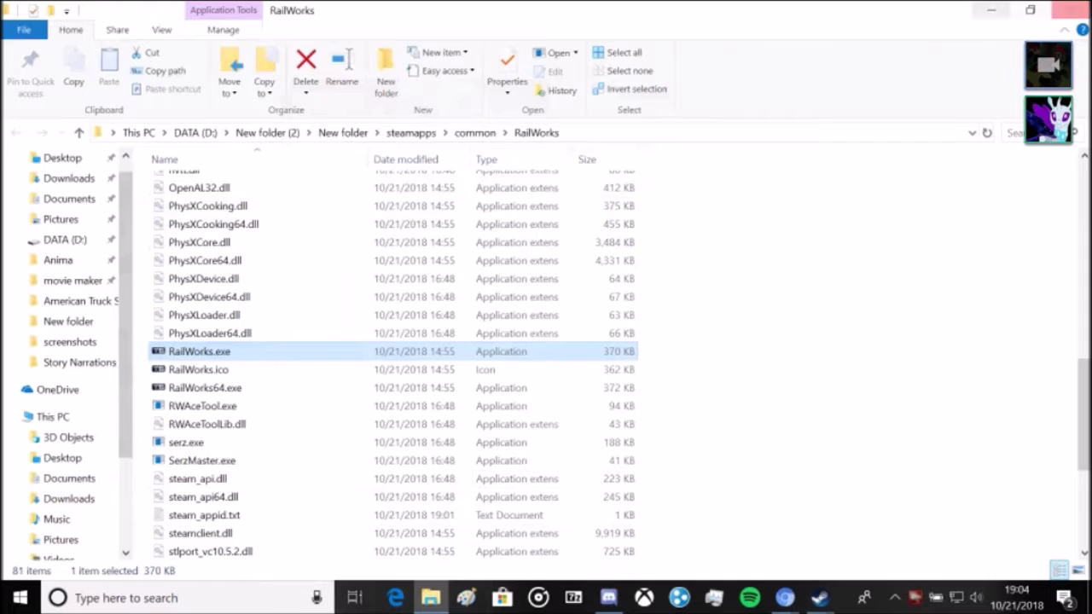
{"action": "left_click", "coordinate": [1070, 10]}
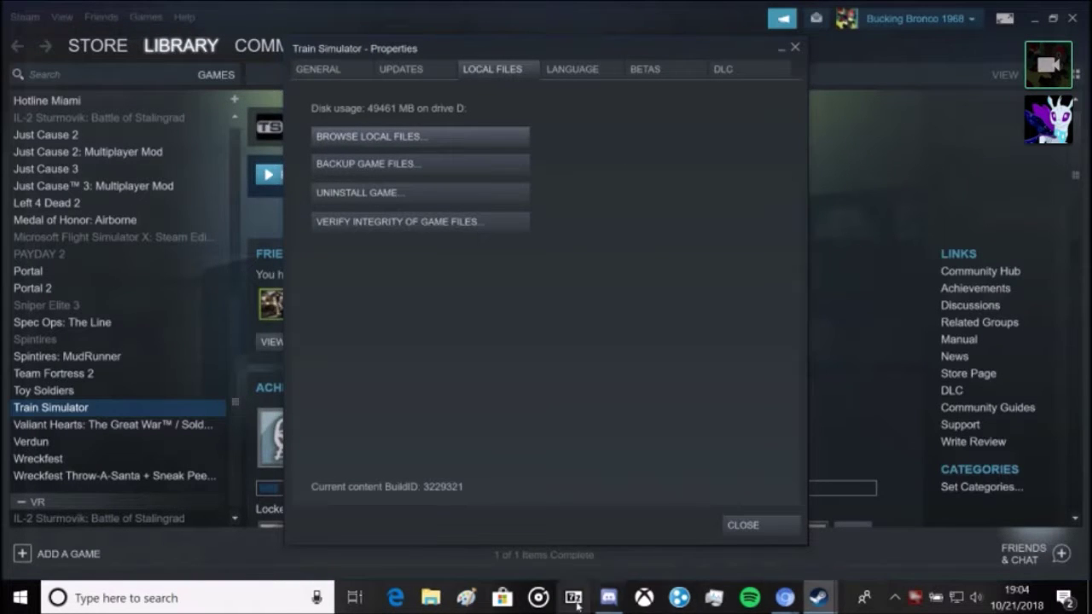
Browse Train Simulator's local files again and review the compatibility settings in the properties of RailWorks.exe.
{"action": "left_click", "coordinate": [397, 138]}
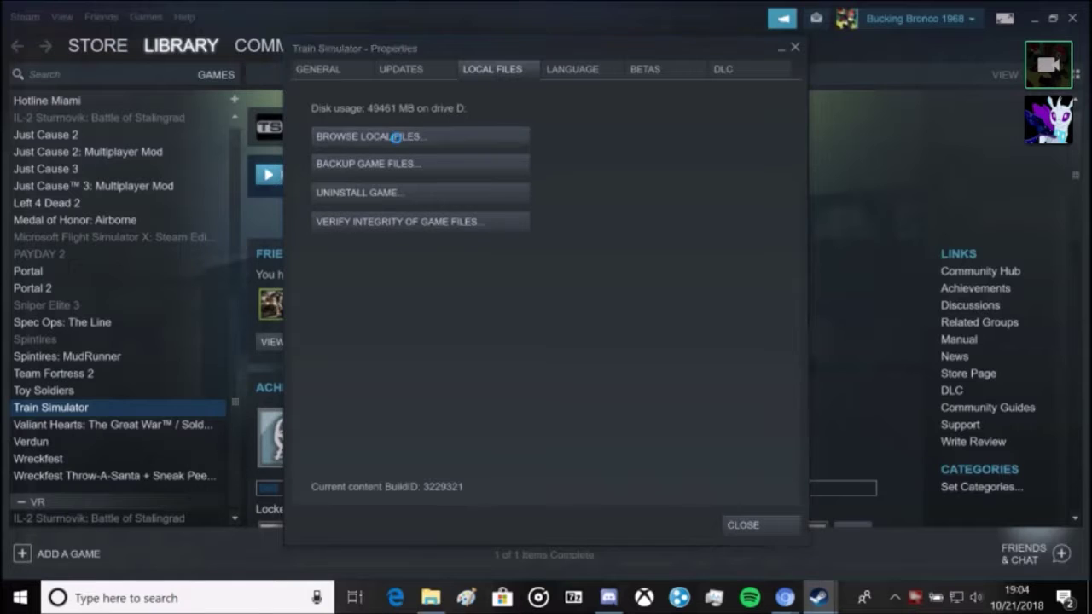
{"action": "scroll", "coordinate": [280, 373], "scroll_direction": "down", "scroll_amount": 20}
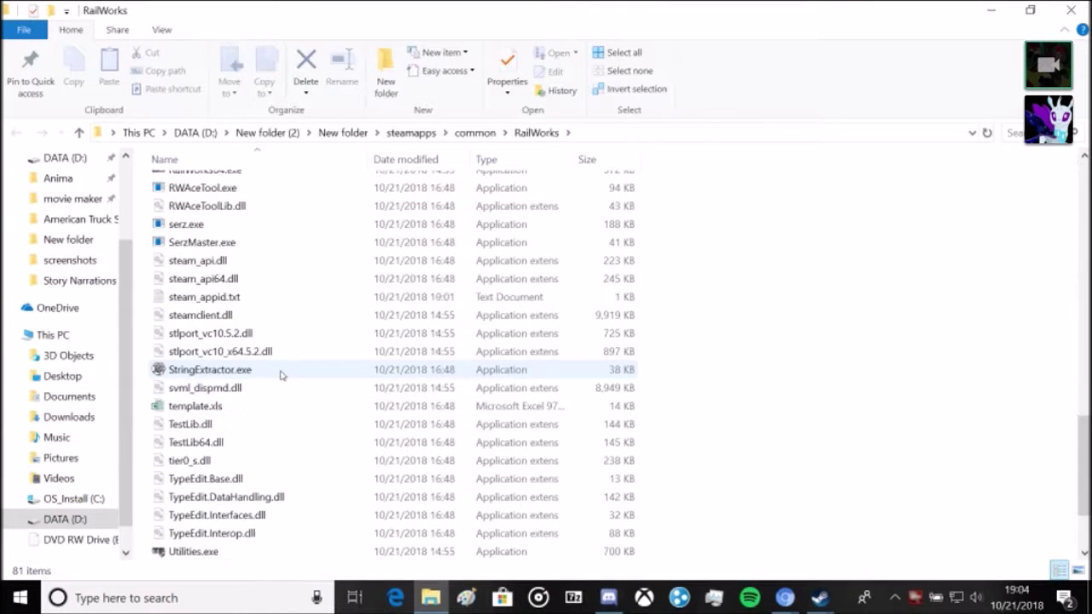
{"action": "scroll", "coordinate": [228, 434], "scroll_direction": "up", "scroll_amount": 5}
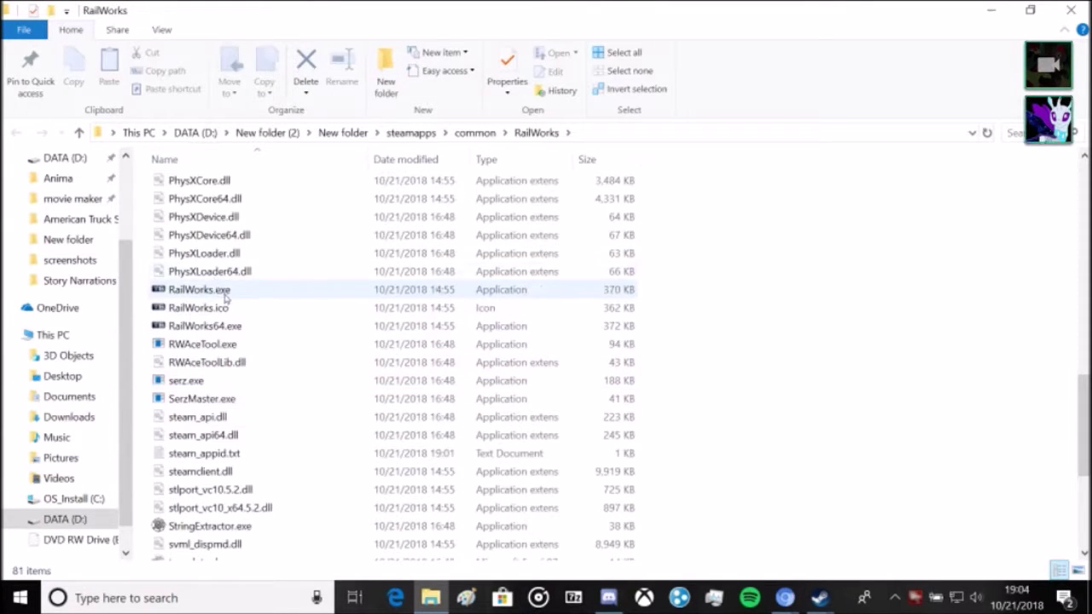
{"action": "left_click", "coordinate": [225, 292]}
{"action": "right_click", "coordinate": [224, 292]}
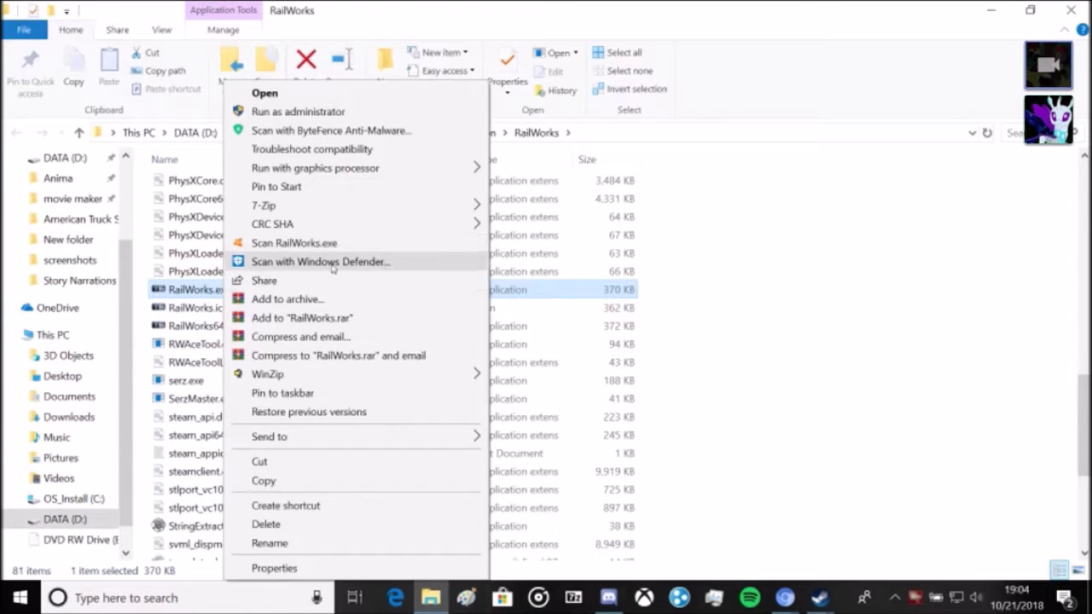
{"action": "left_click", "coordinate": [274, 568]}
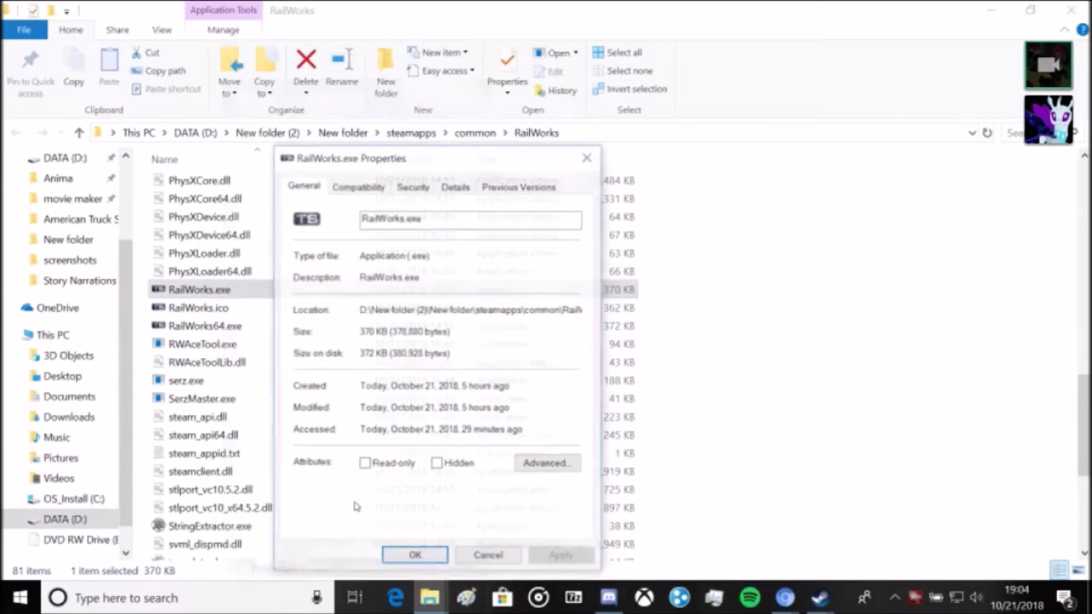
{"action": "left_click", "coordinate": [350, 186]}
{"action": "left_click", "coordinate": [411, 559]}
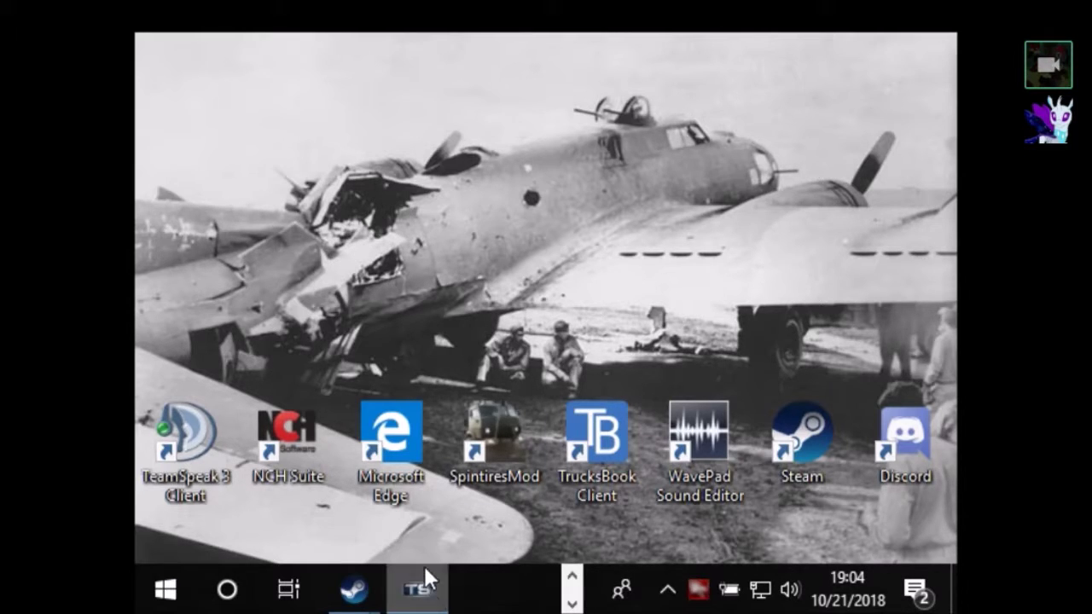
Find the running Train Simulator game among the open programs on the low-resolution desktop and close it.
{"action": "left_click", "coordinate": [571, 602]}
{"action": "left_click", "coordinate": [571, 603]}
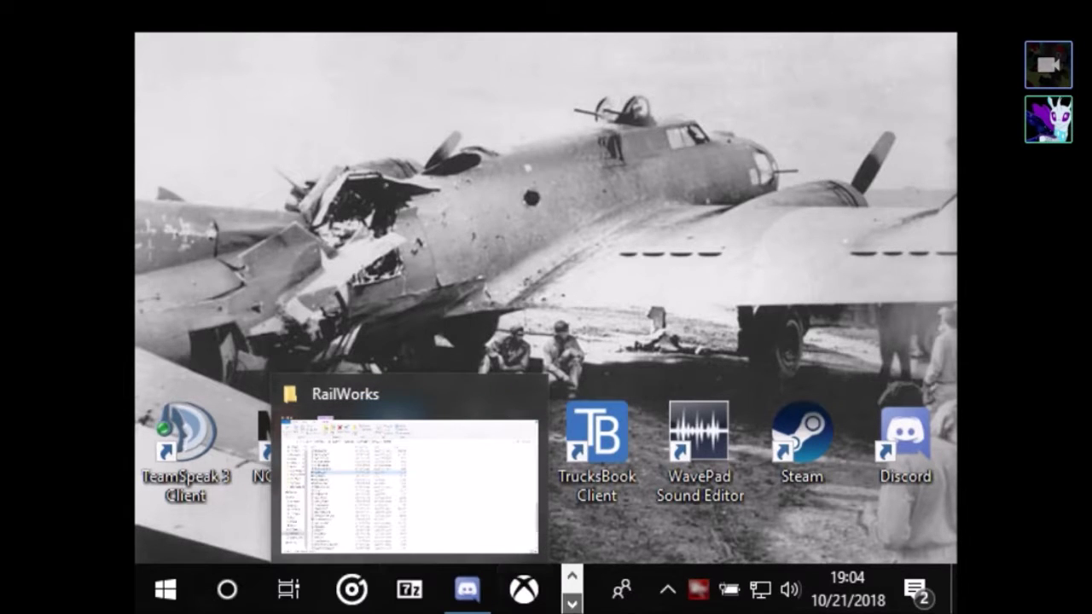
{"action": "left_click", "coordinate": [575, 604]}
{"action": "left_click", "coordinate": [575, 603]}
{"action": "right_click", "coordinate": [419, 588]}
{"action": "left_click", "coordinate": [417, 532]}
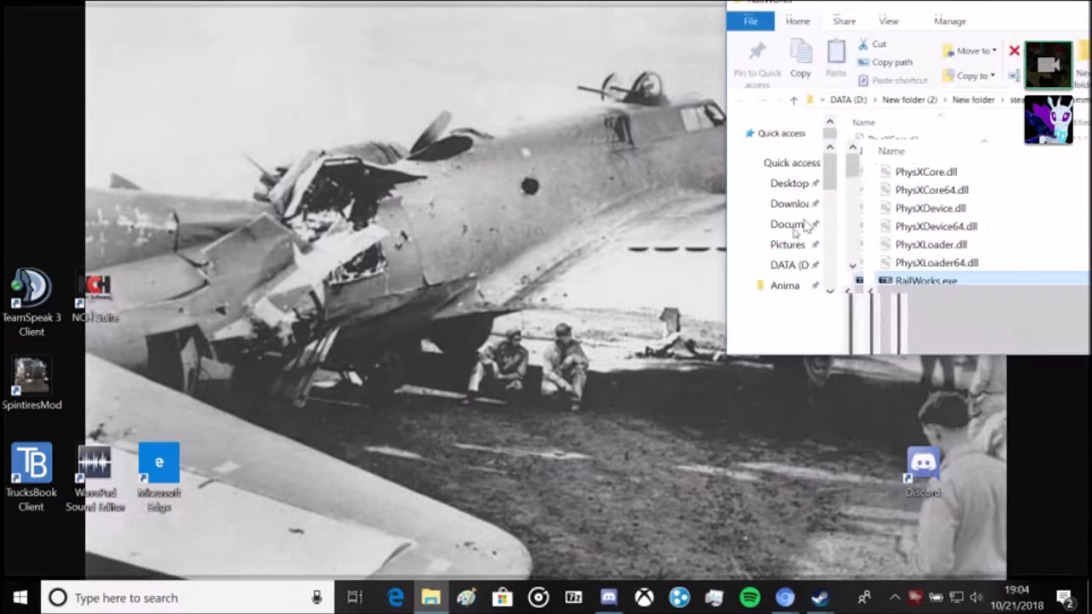
Maximize the RailWorks folder window and try turning off the 640 x 480 screen resolution compatibility setting for RailWorks.exe.
{"action": "left_click_drag", "start_coordinate": [1006, 17], "coordinate": [729, 40]}
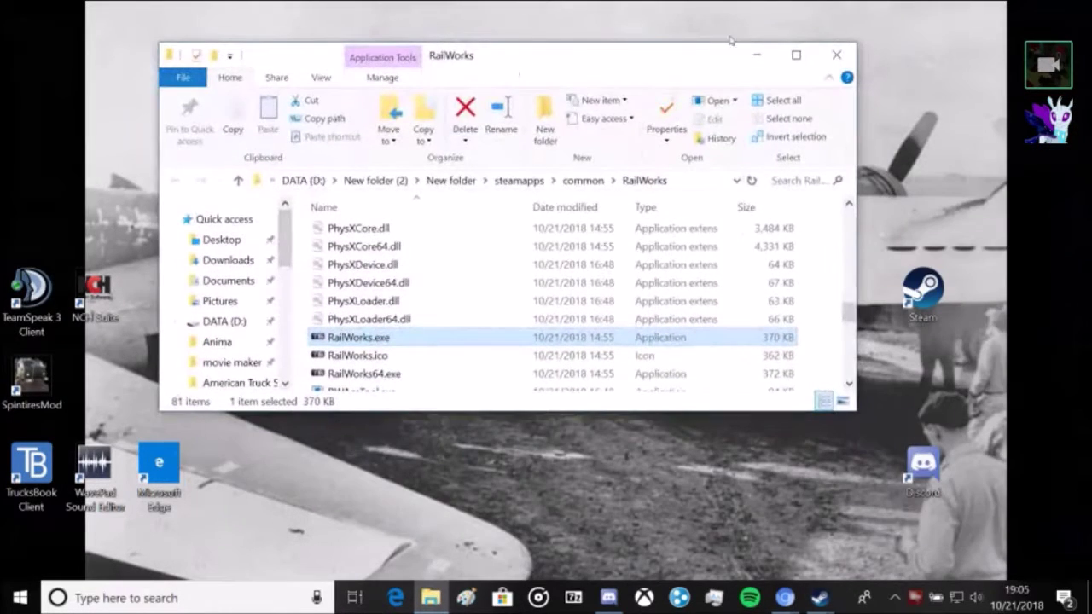
{"action": "left_click", "coordinate": [795, 54]}
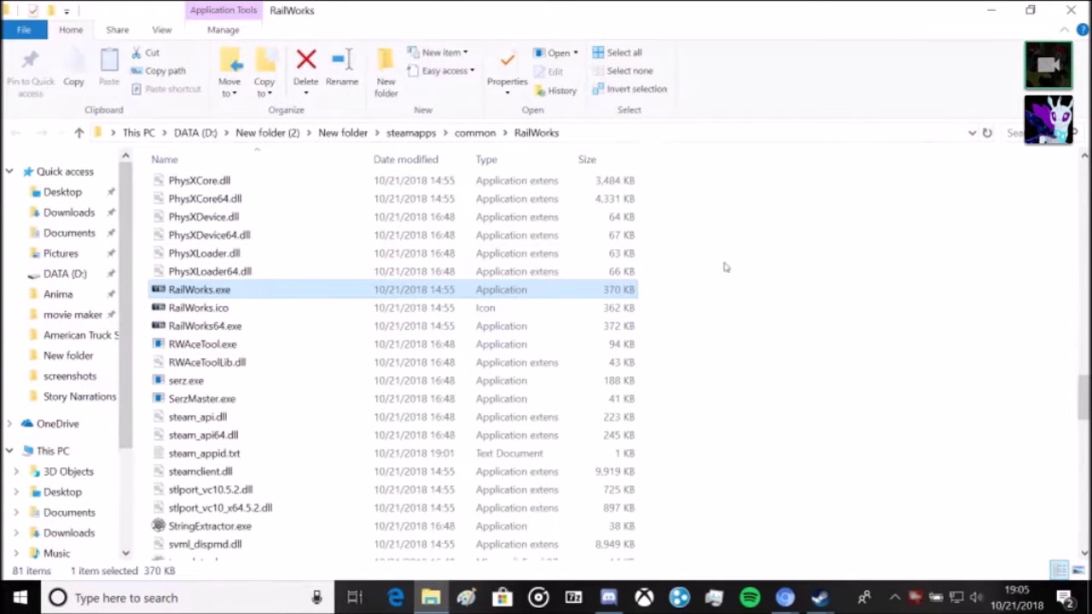
{"action": "double_click", "coordinate": [226, 290]}
{"action": "key", "text": "shift+F10"}
{"action": "left_click", "coordinate": [326, 570]}
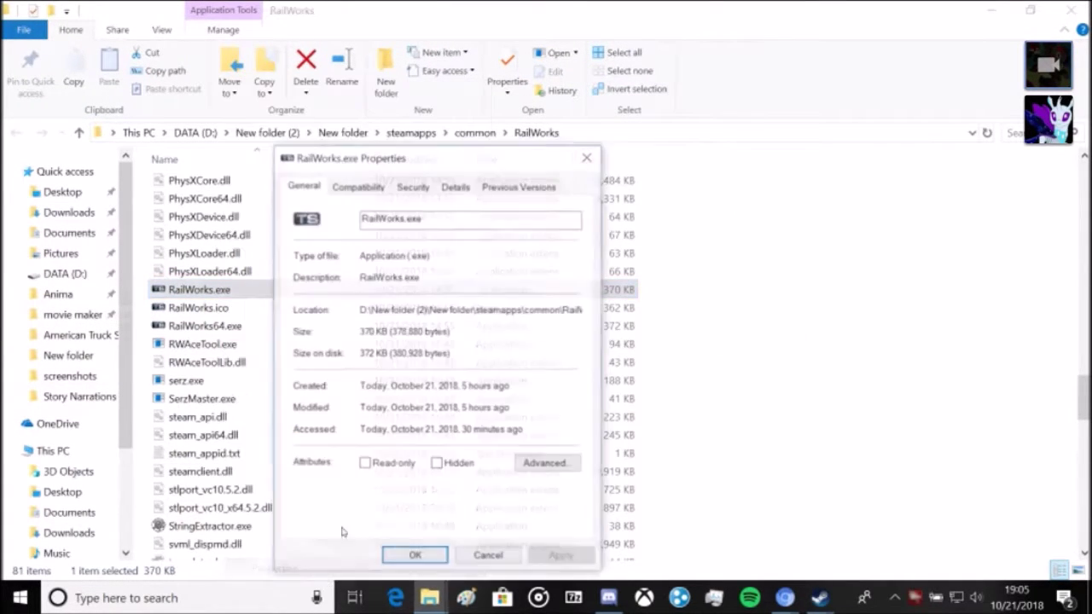
{"action": "left_click", "coordinate": [364, 194]}
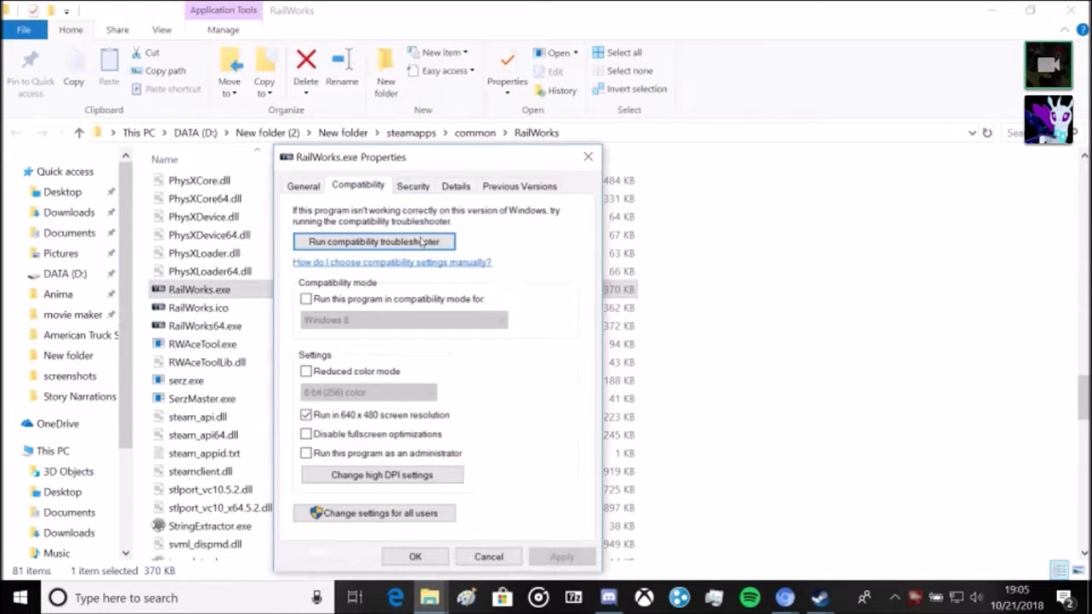
{"action": "left_click", "coordinate": [306, 415]}
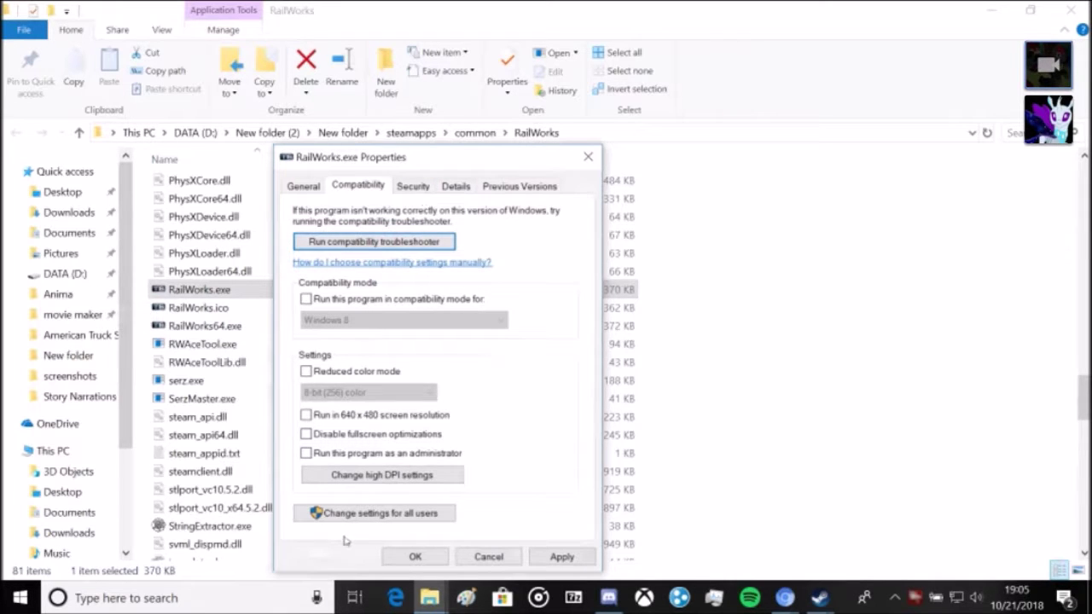
Review the high DPI settings, security permissions and previous versions of RailWorks.exe, and close its properties and the folder.
{"action": "left_click", "coordinate": [393, 472]}
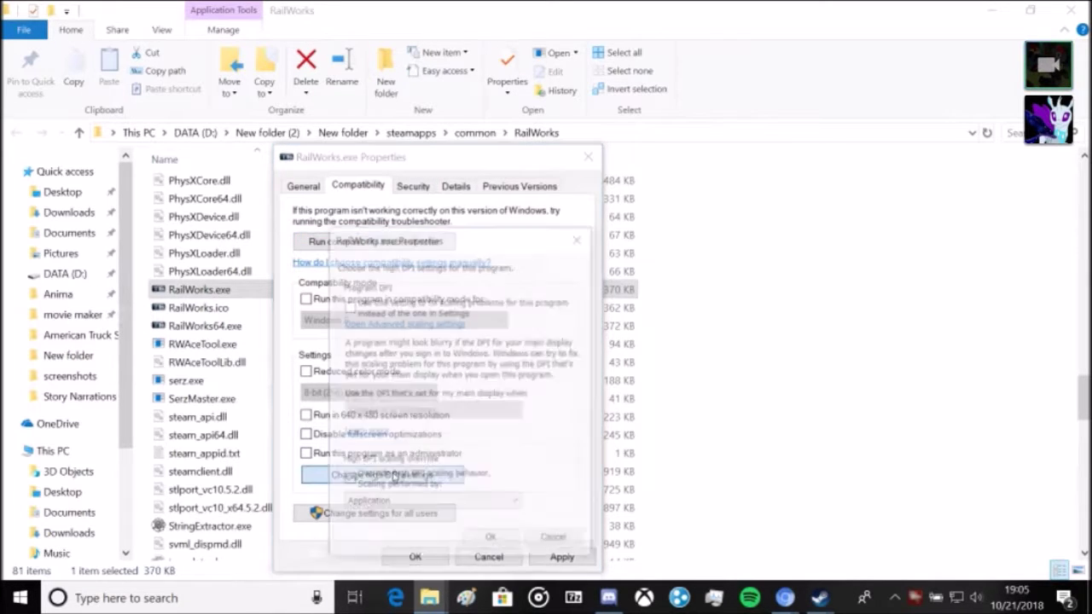
{"action": "left_click", "coordinate": [580, 237]}
{"action": "left_click", "coordinate": [455, 186]}
{"action": "left_click", "coordinate": [415, 188]}
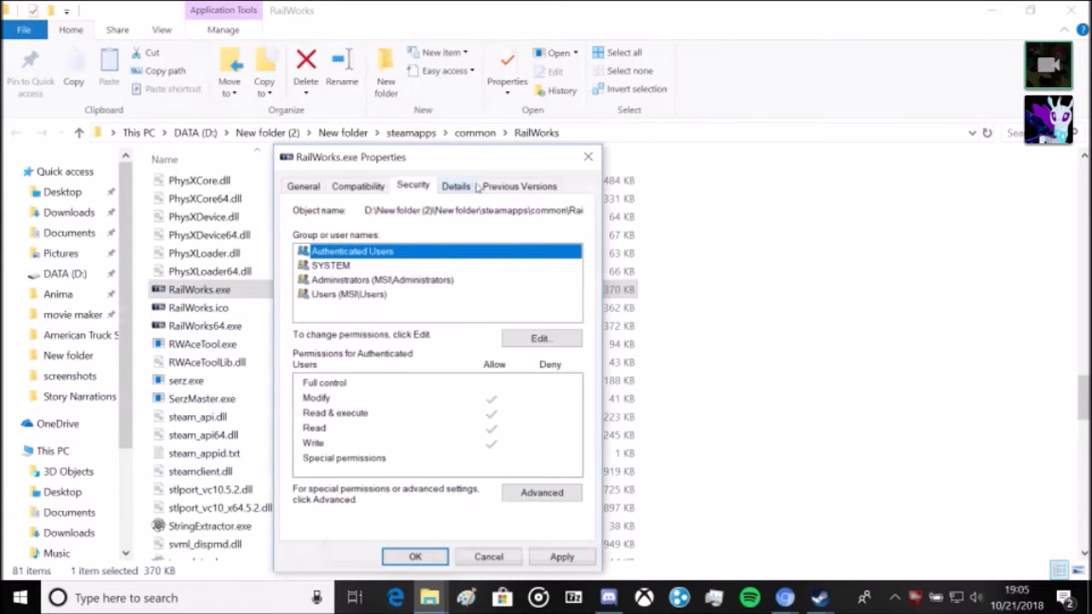
{"action": "left_click", "coordinate": [519, 186]}
{"action": "left_click", "coordinate": [587, 158]}
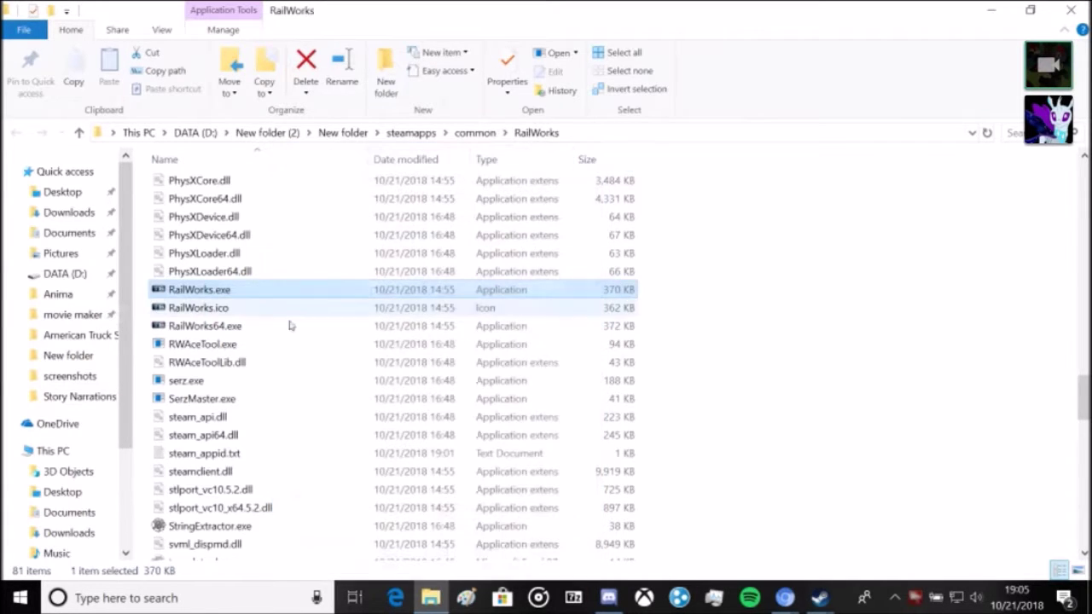
{"action": "left_click", "coordinate": [1061, 9]}
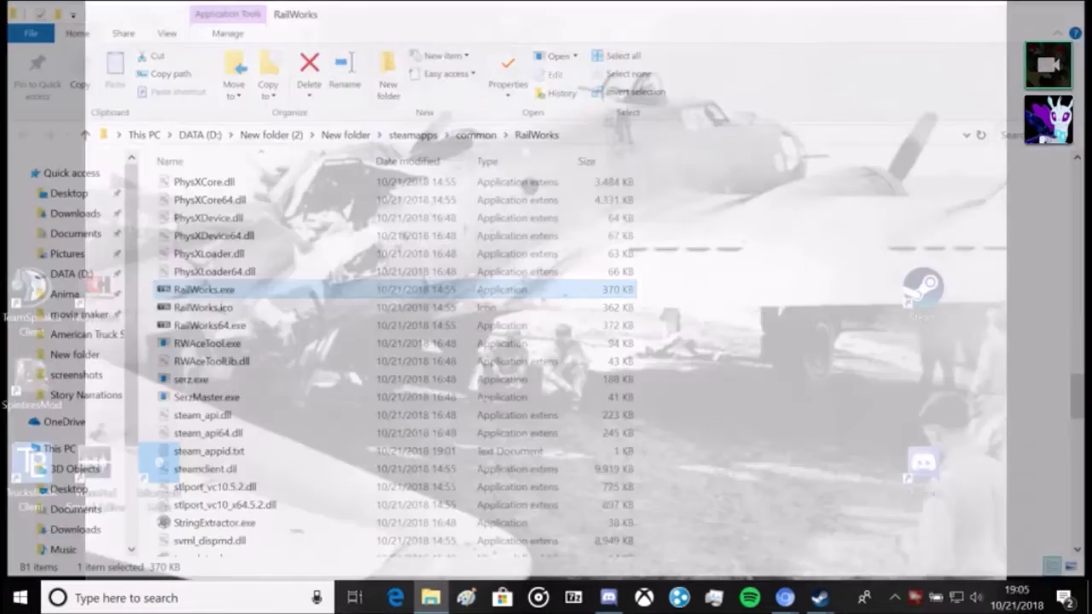
Switch to Steam and maximize its library window.
{"action": "mouse_move", "coordinate": [819, 597]}
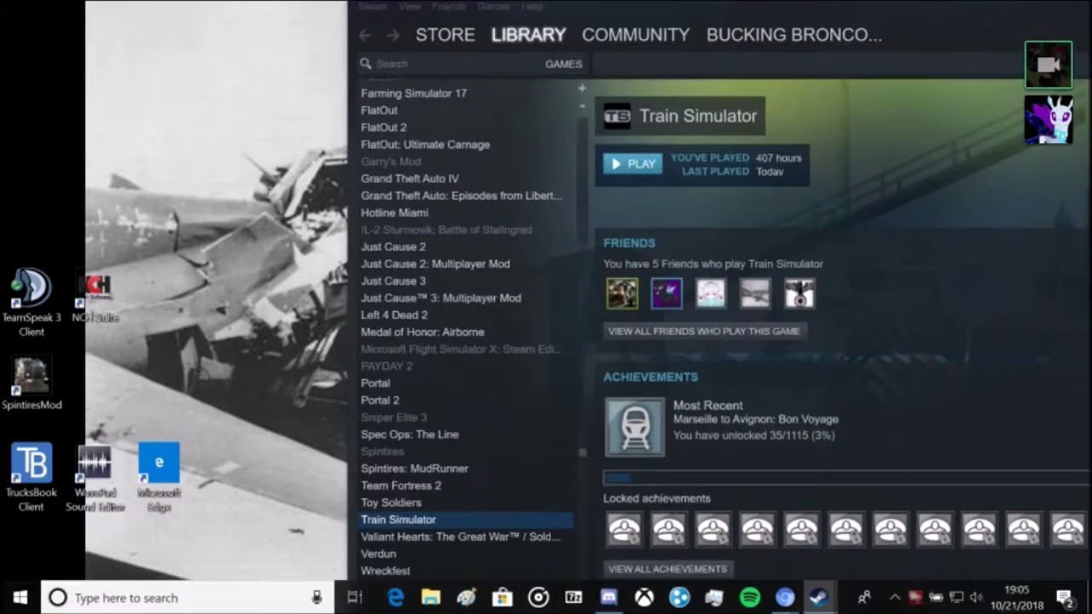
{"action": "left_click_drag", "start_coordinate": [888, 31], "coordinate": [554, 48]}
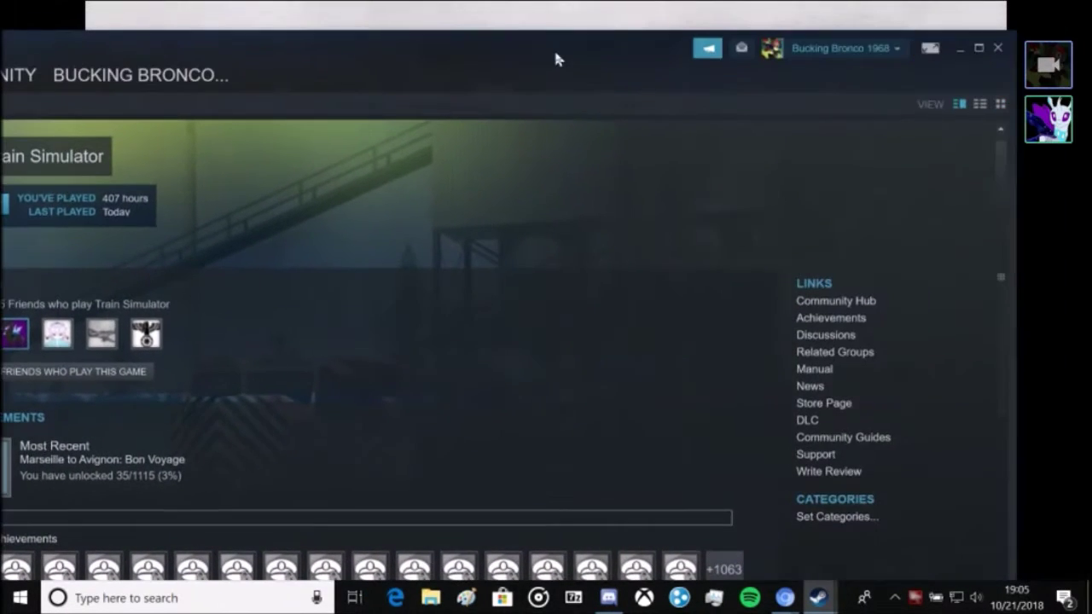
{"action": "double_click", "coordinate": [554, 47]}
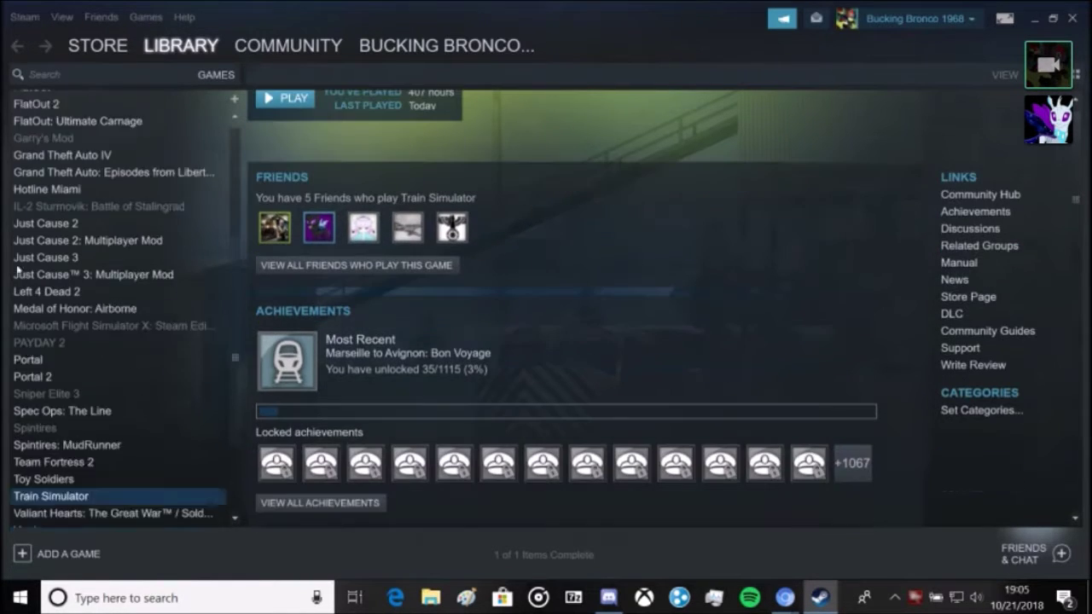
Review the updates, local files, language, betas and DLC settings in Train Simulator's Steam properties, and close them.
{"action": "right_click", "coordinate": [55, 427]}
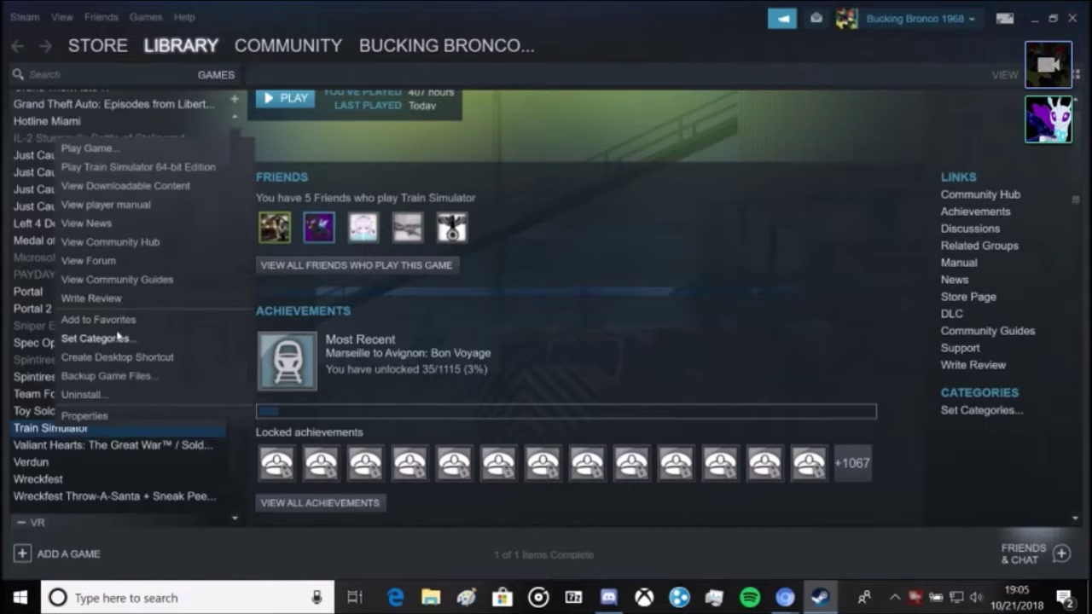
{"action": "left_click", "coordinate": [105, 416]}
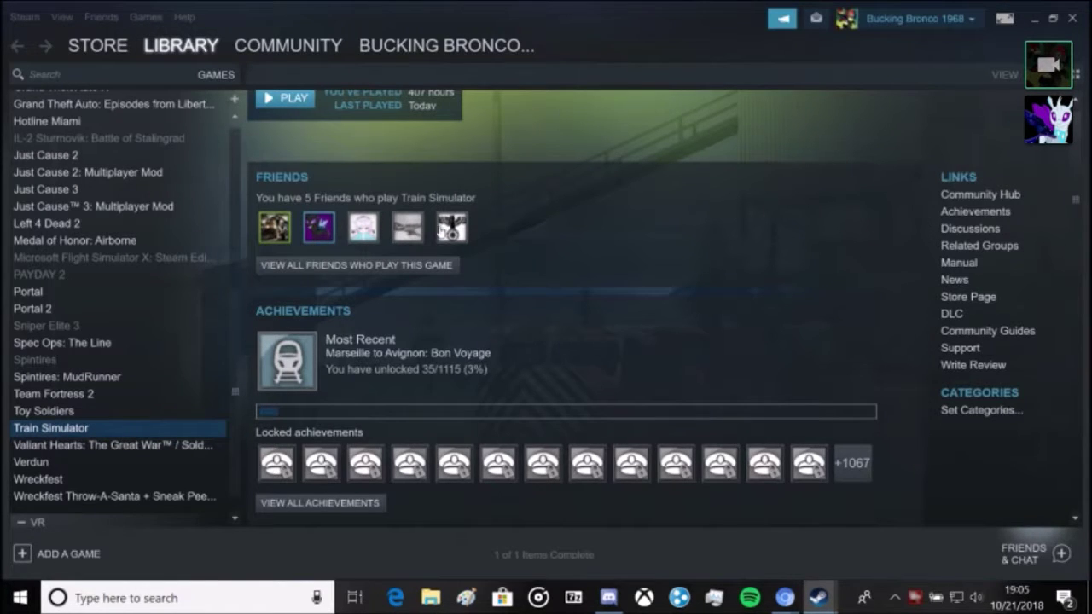
{"action": "left_click_drag", "start_coordinate": [1087, 11], "coordinate": [602, 73]}
{"action": "left_click", "coordinate": [425, 79]}
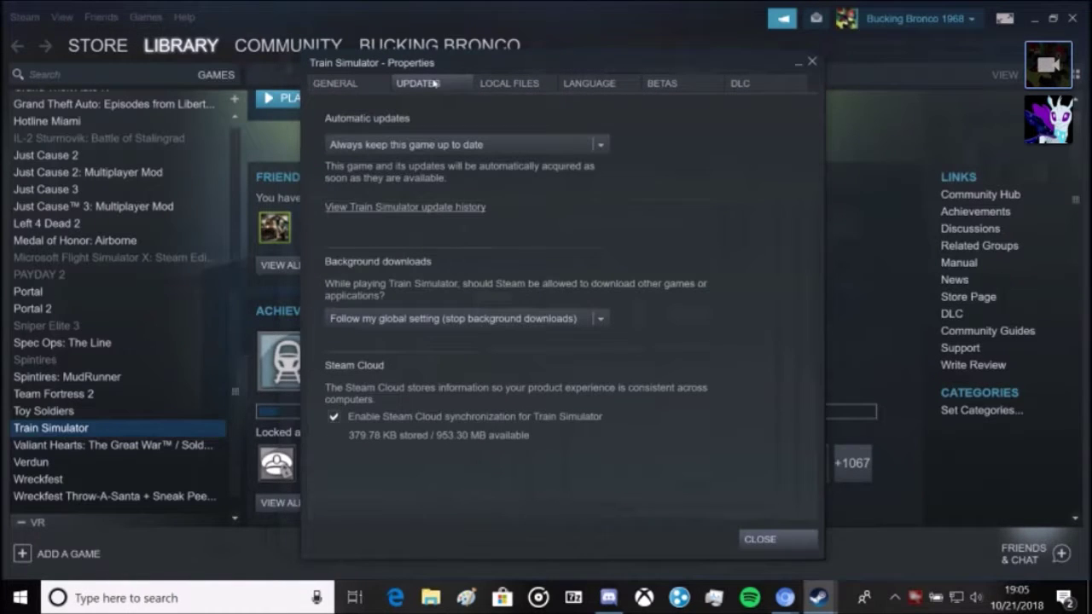
{"action": "left_click", "coordinate": [520, 85]}
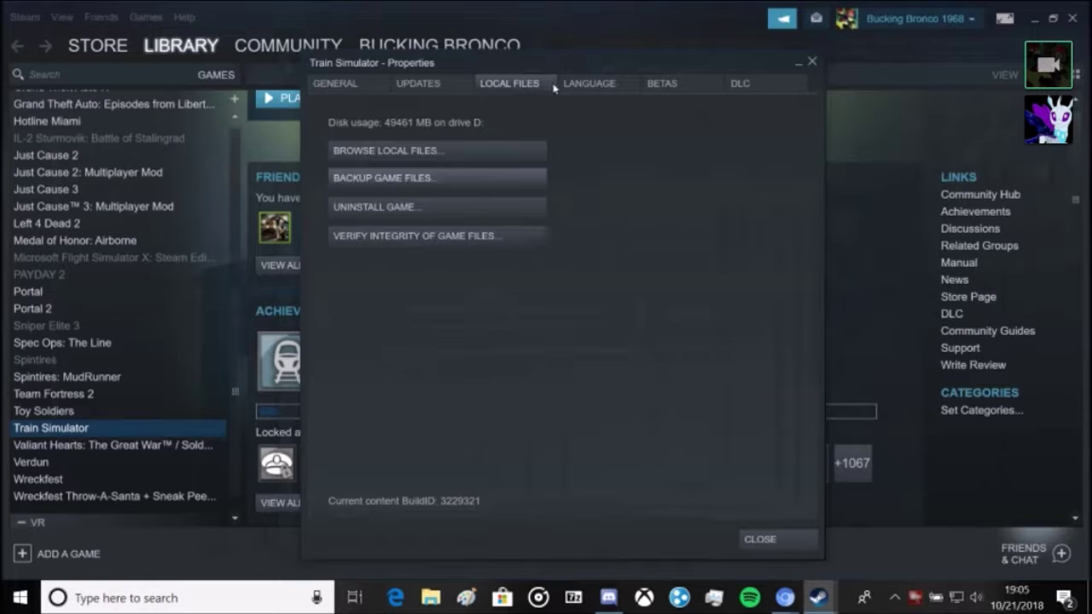
{"action": "left_click", "coordinate": [614, 86]}
{"action": "left_click", "coordinate": [694, 82]}
{"action": "left_click", "coordinate": [766, 84]}
{"action": "left_click", "coordinate": [813, 61]}
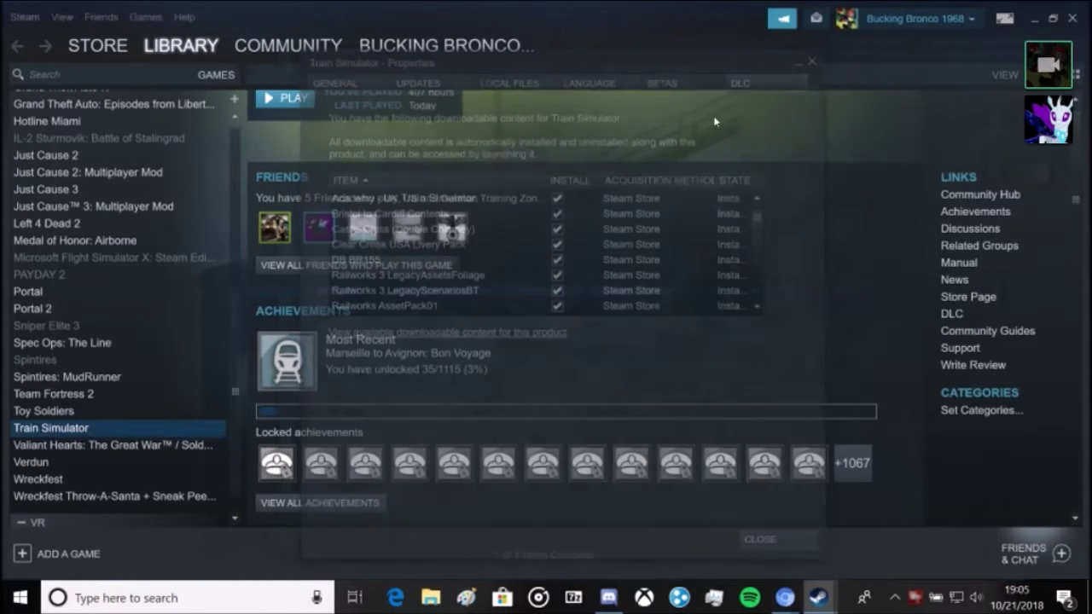
Launch the Train Simulator 64-bit Edition from the Steam library.
{"action": "left_click", "coordinate": [293, 100]}
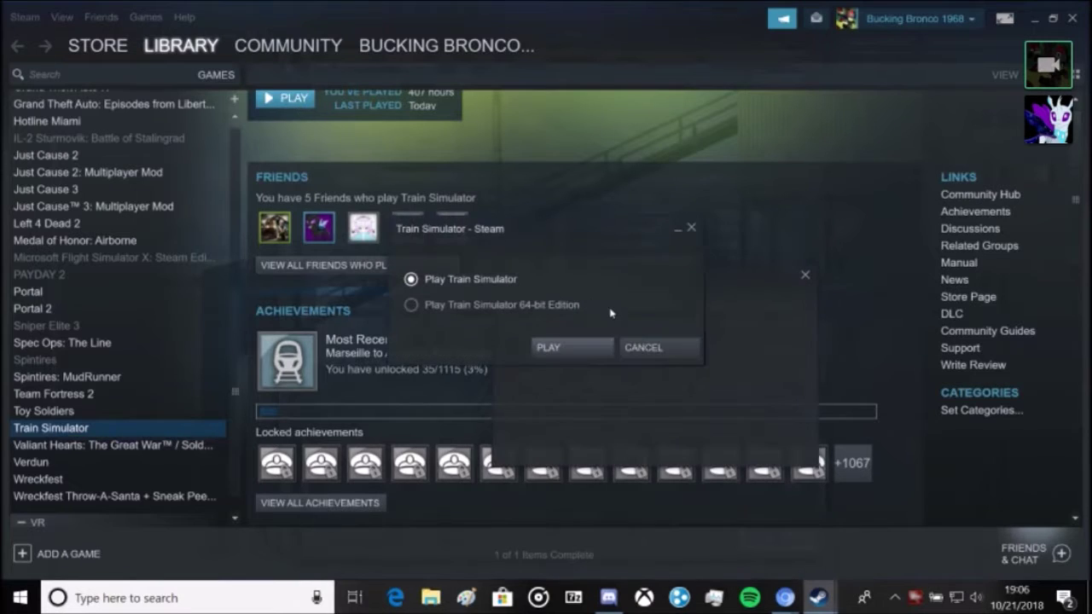
{"action": "left_click", "coordinate": [411, 306]}
{"action": "left_click", "coordinate": [581, 350]}
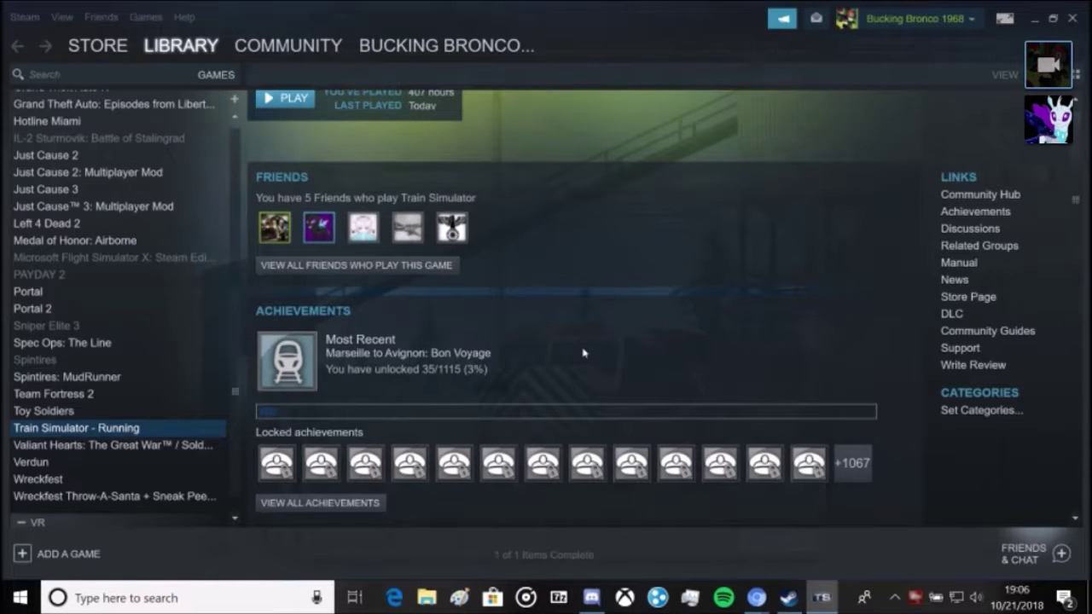
Look for the running game's window on the desktop behind Steam and close Train Simulator.
{"action": "mouse_move", "coordinate": [817, 595]}
{"action": "left_click", "coordinate": [1031, 18]}
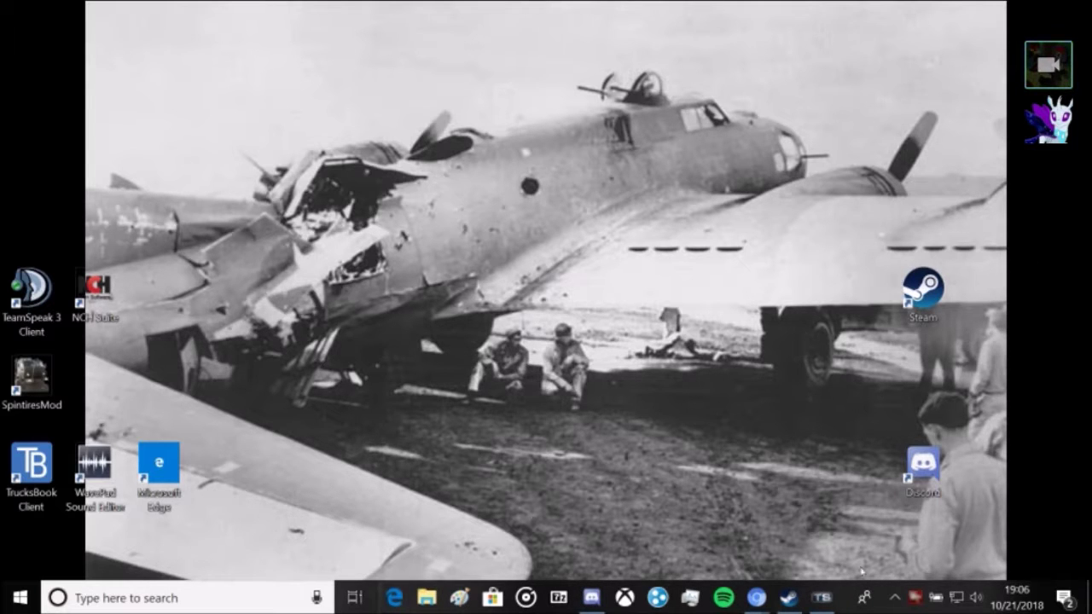
{"action": "left_click", "coordinate": [788, 597]}
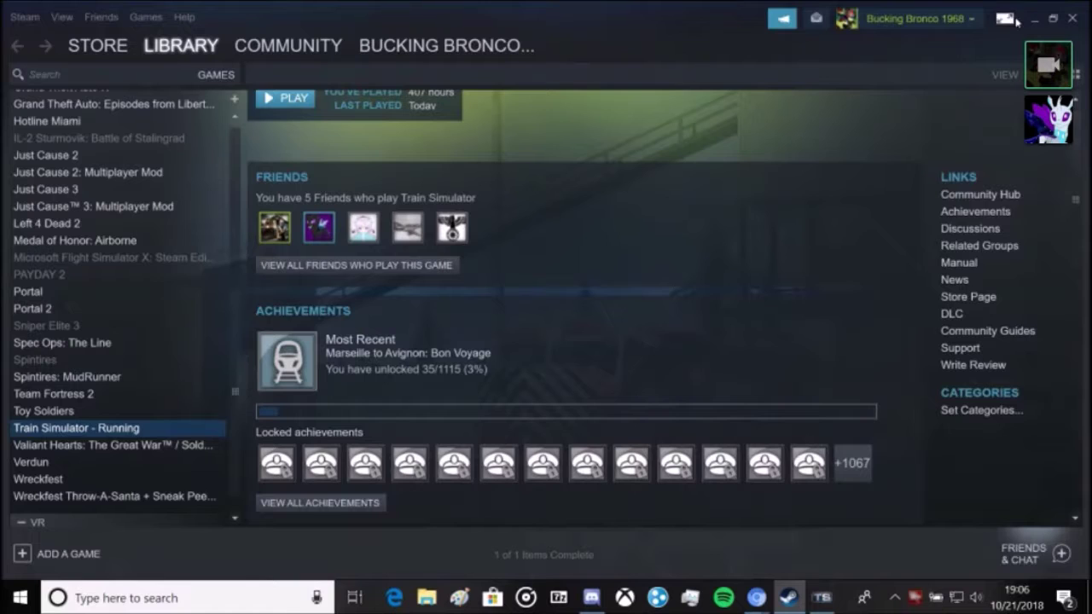
{"action": "left_click", "coordinate": [1032, 18]}
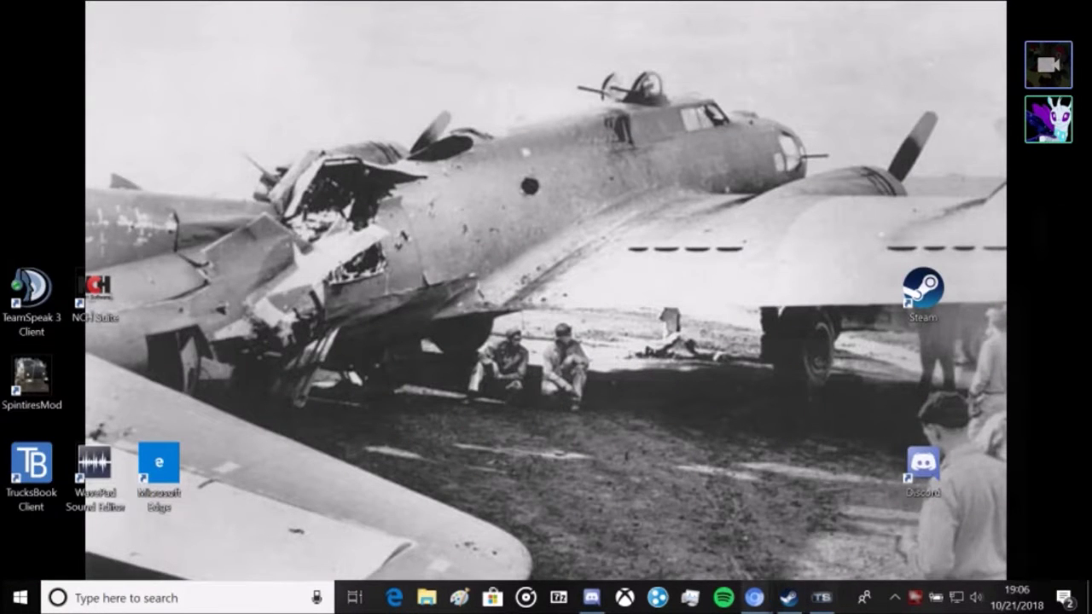
{"action": "left_click", "coordinate": [788, 596]}
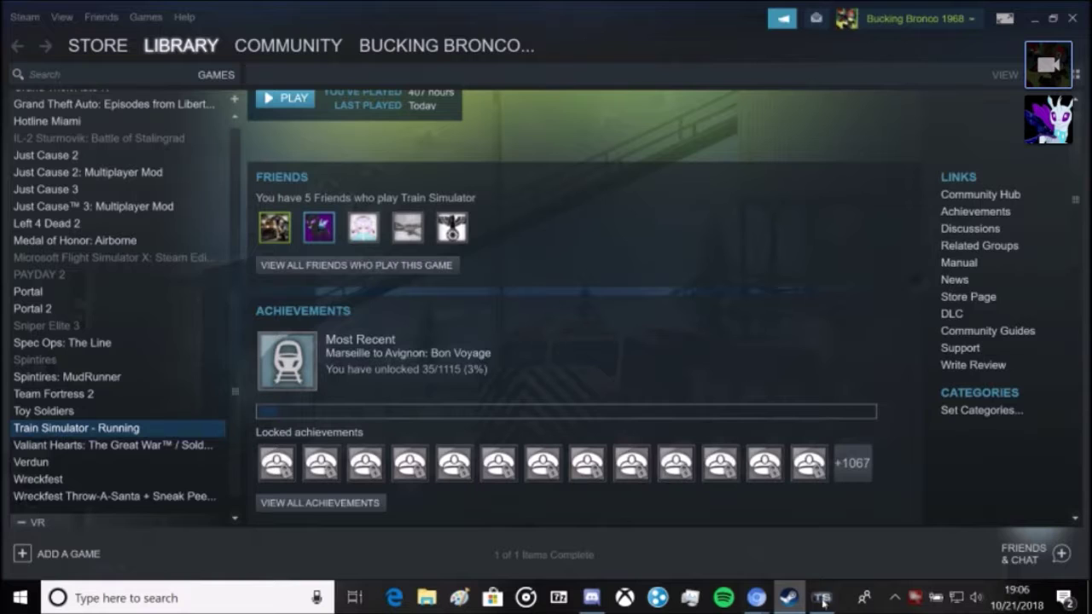
{"action": "right_click", "coordinate": [821, 597]}
{"action": "left_click", "coordinate": [751, 559]}
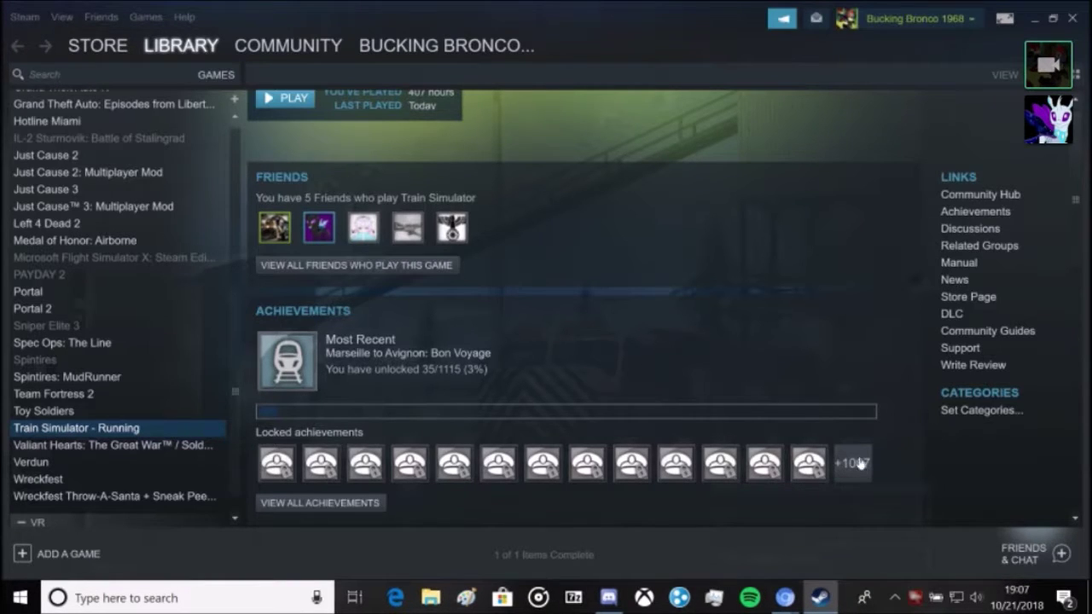
Browse the DATA (D:) and OS_Install (C:) drives in File Explorer, and put the window away.
{"action": "left_click", "coordinate": [441, 599]}
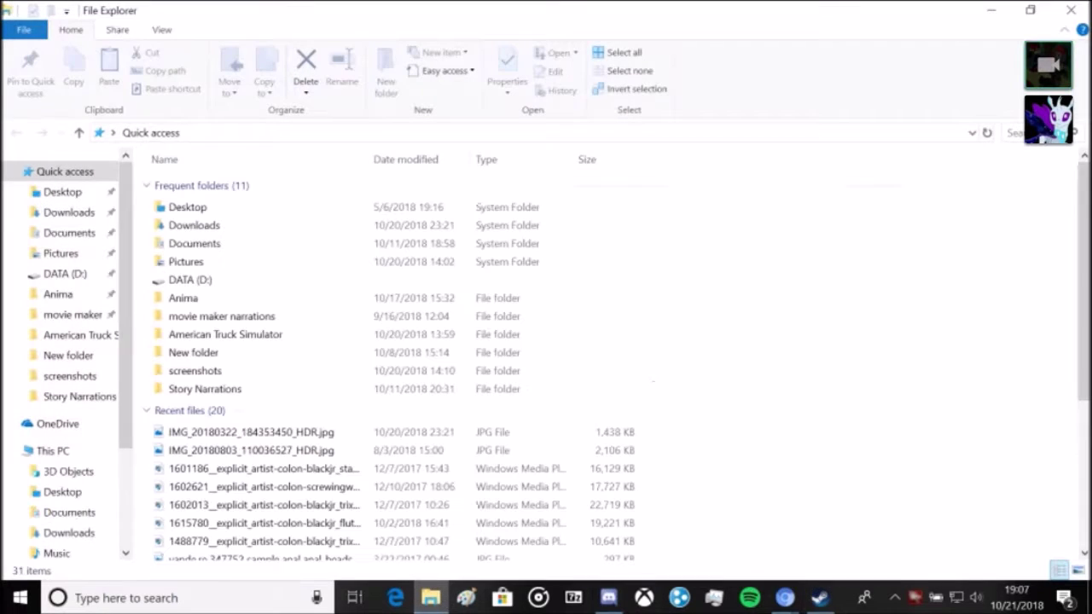
{"action": "left_click", "coordinate": [70, 276]}
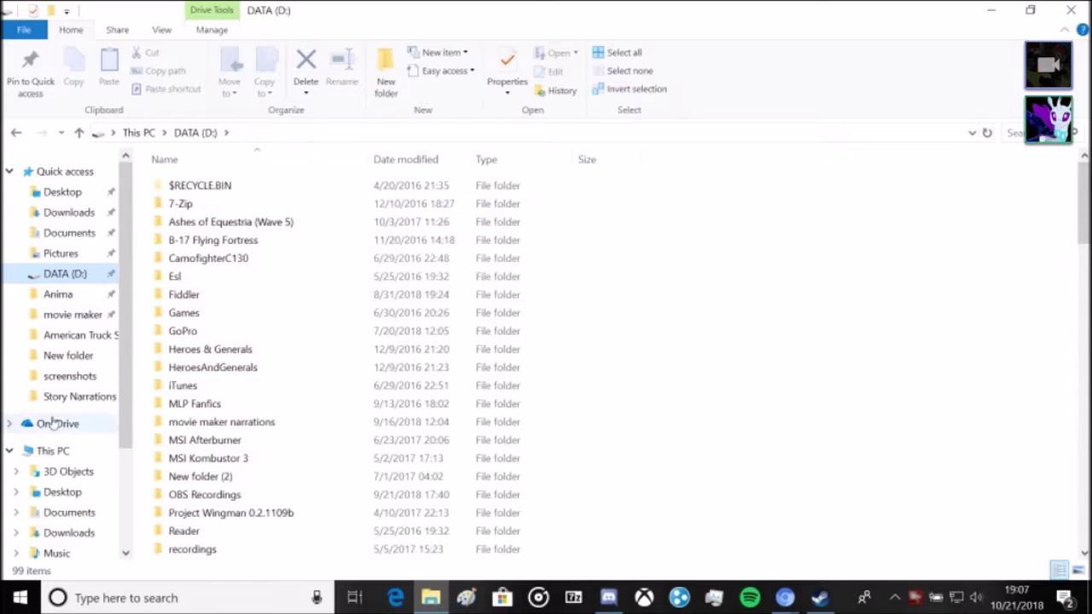
{"action": "left_click", "coordinate": [50, 451]}
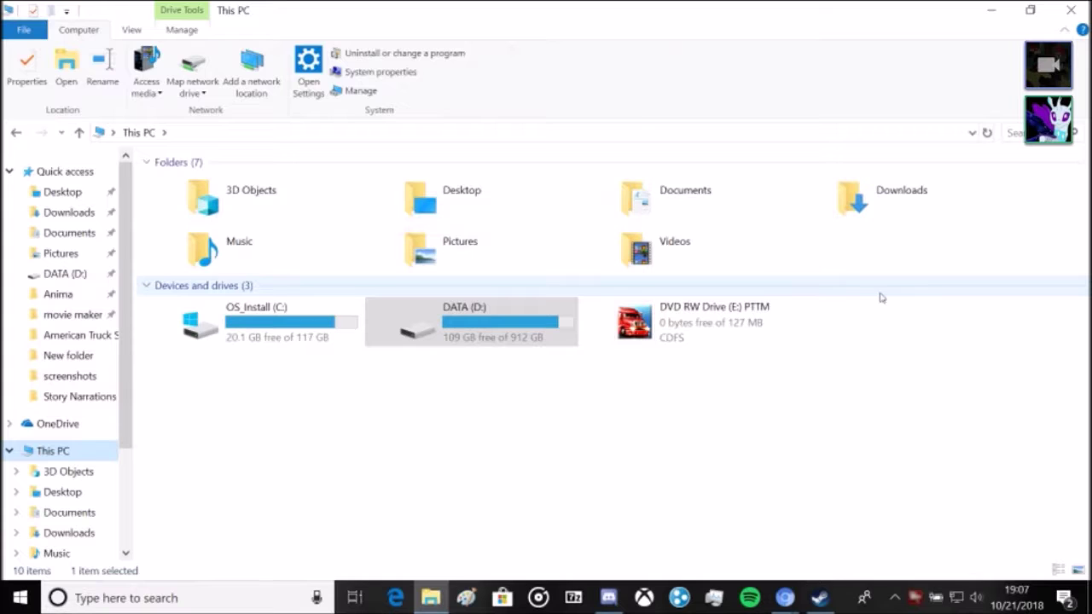
{"action": "double_click", "coordinate": [243, 335]}
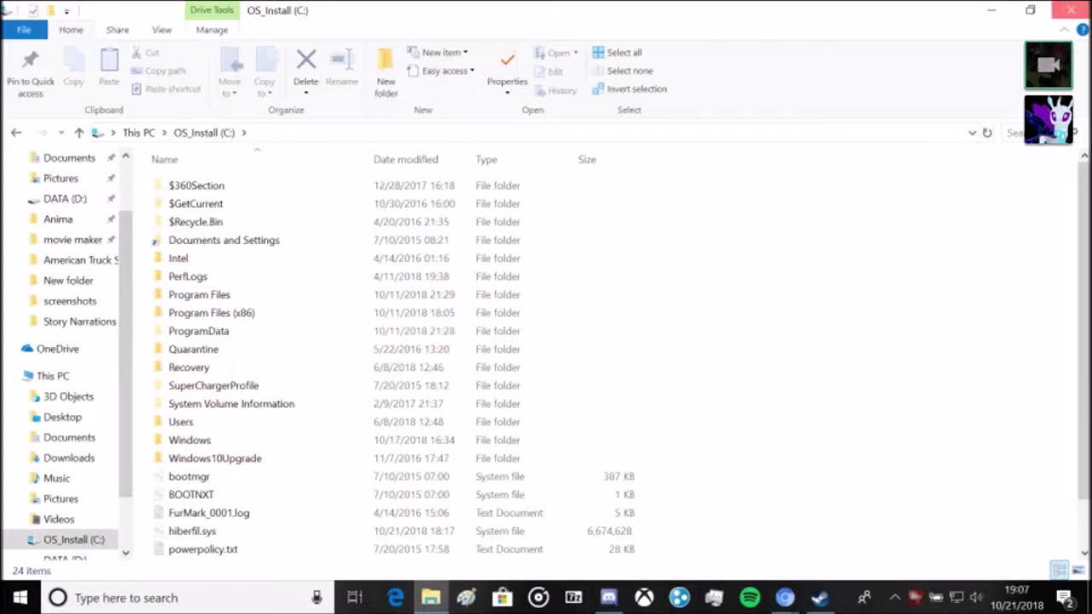
{"action": "left_click", "coordinate": [991, 11]}
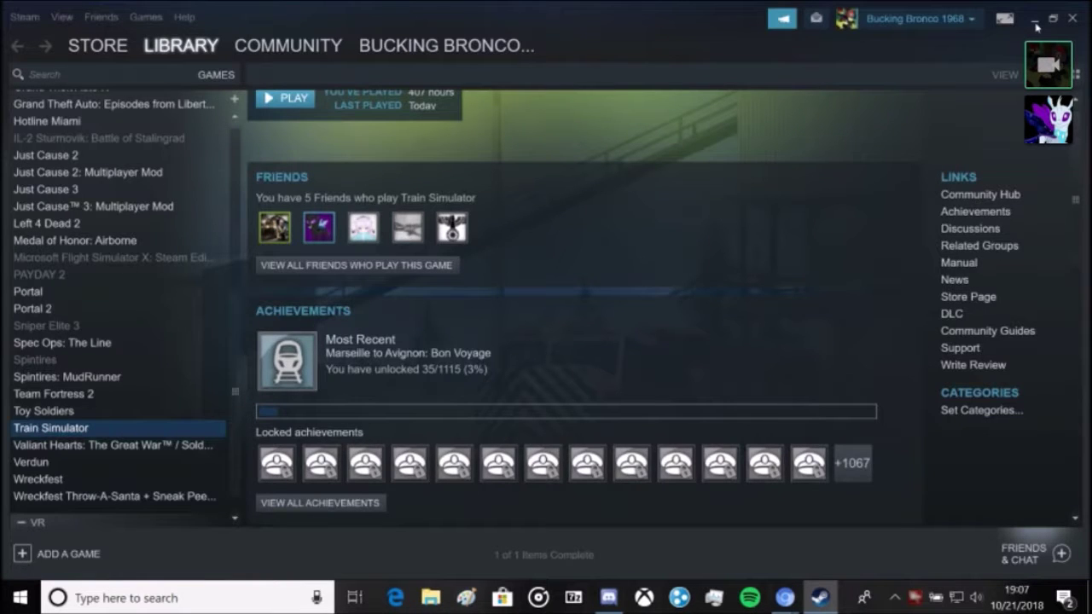
Minimize Steam, show the computer's Sleep, Shut down and Restart options, and dismiss them without choosing one.
{"action": "left_click", "coordinate": [1034, 21]}
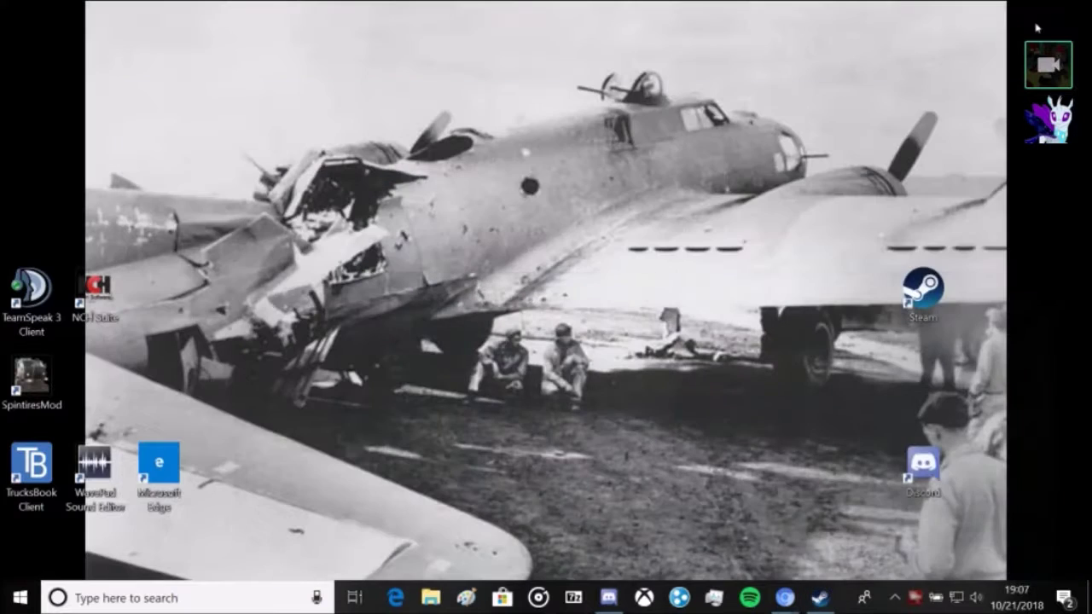
{"action": "left_click", "coordinate": [19, 596]}
{"action": "left_click", "coordinate": [22, 560]}
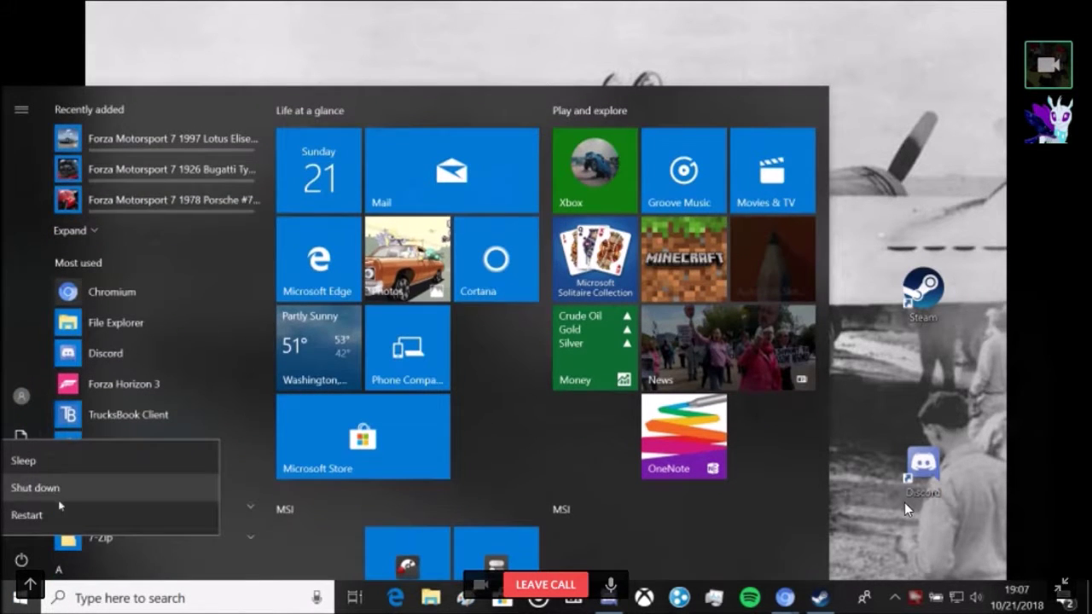
{"action": "left_click", "coordinate": [336, 409]}
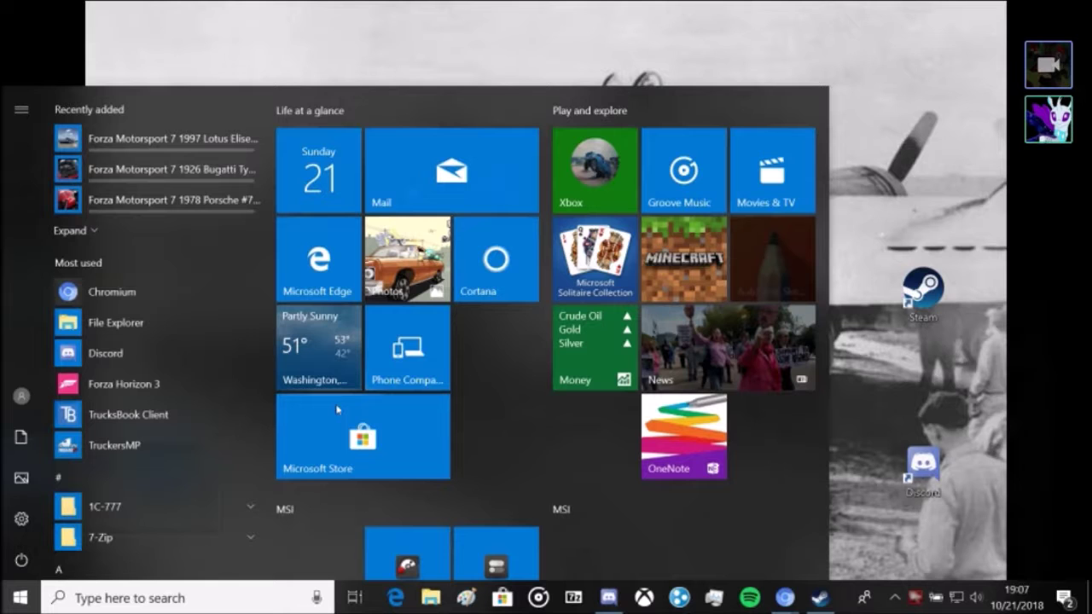
Leave the full-screen call view in Discord, switch to Chrome and open truckersmp.com, dismissing the rules notice.
{"action": "mouse_move", "coordinate": [983, 570]}
{"action": "left_click", "coordinate": [1060, 591]}
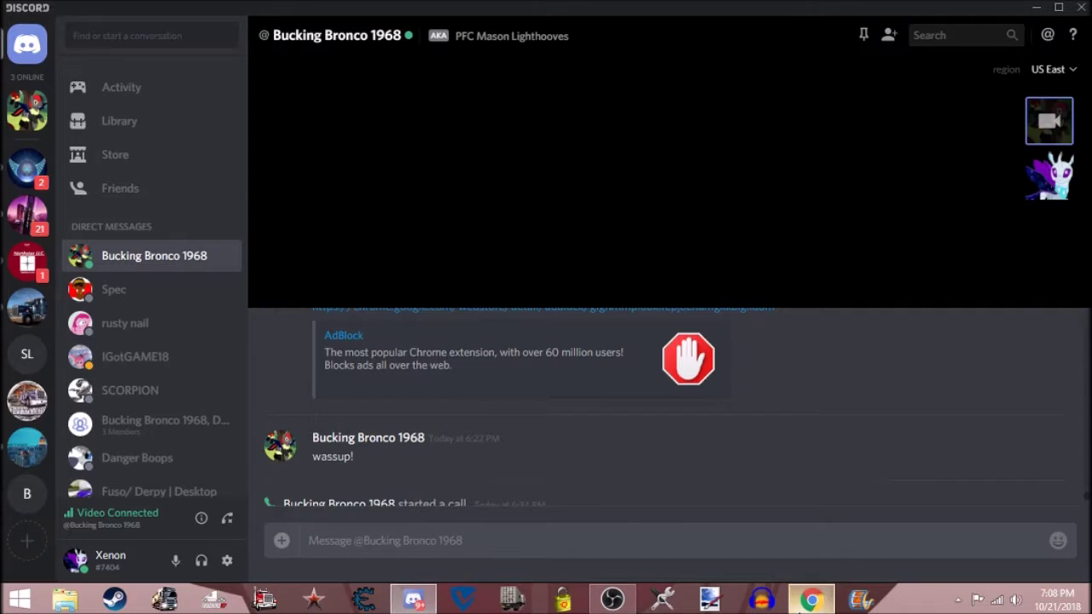
{"action": "left_click", "coordinate": [811, 599]}
{"action": "left_click", "coordinate": [213, 48]}
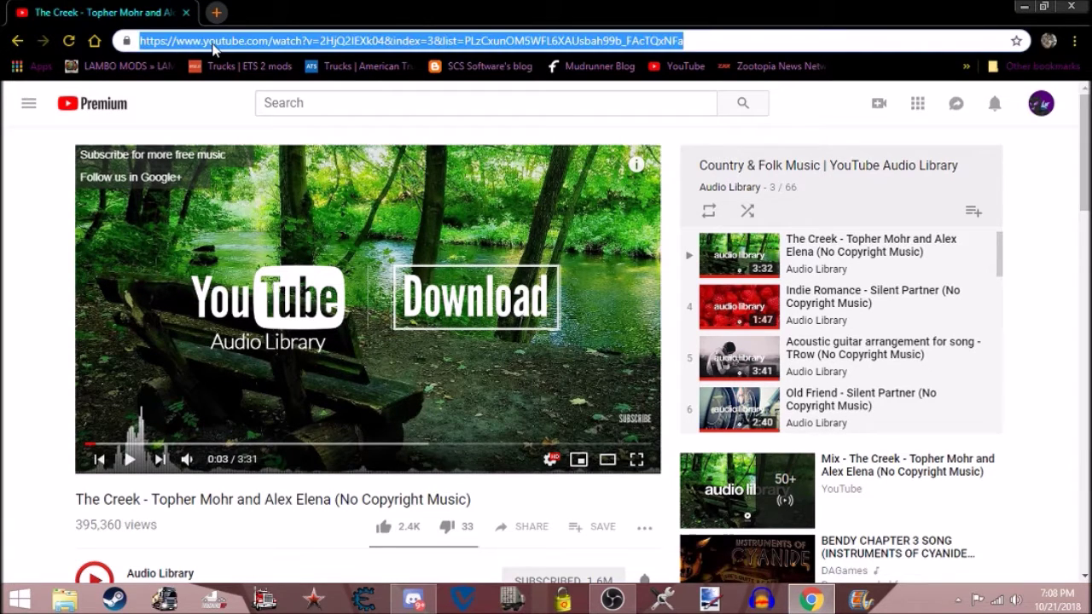
{"action": "type", "text": "truckersmp.com"}
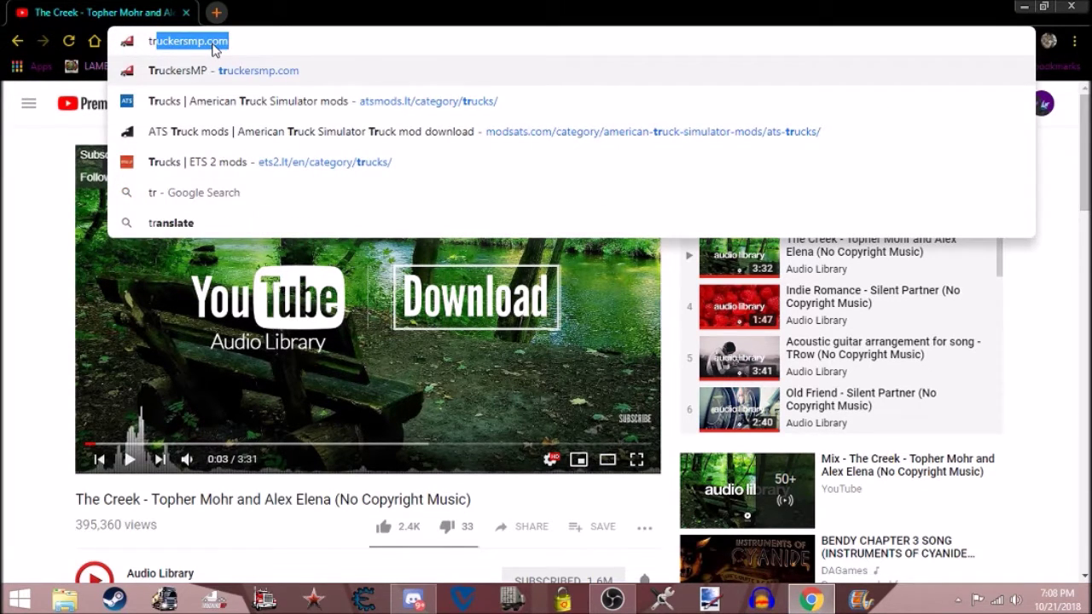
{"action": "key", "text": "Return"}
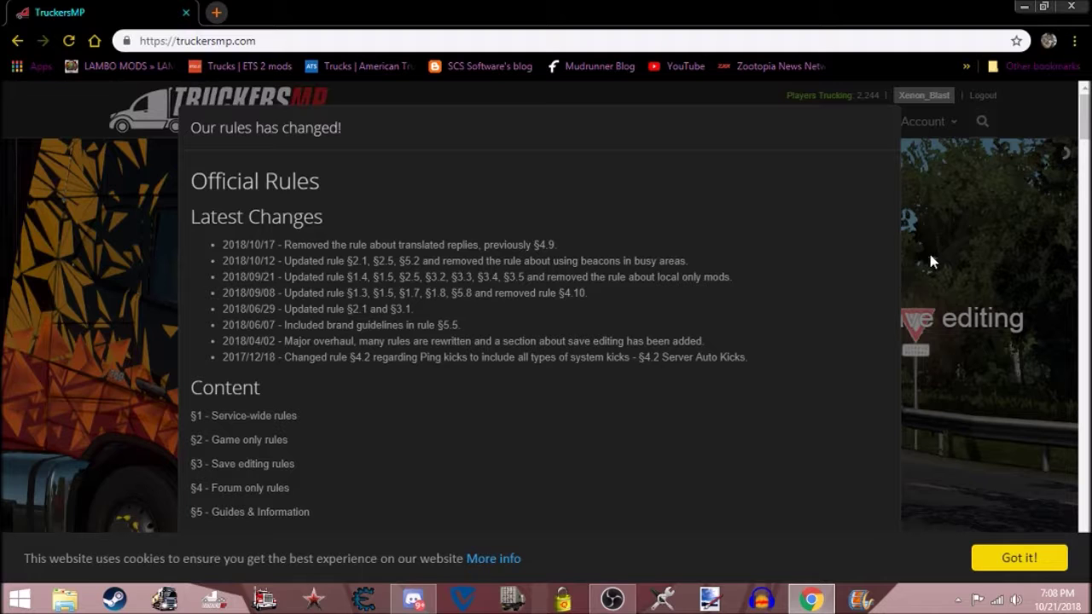
{"action": "left_click", "coordinate": [971, 233]}
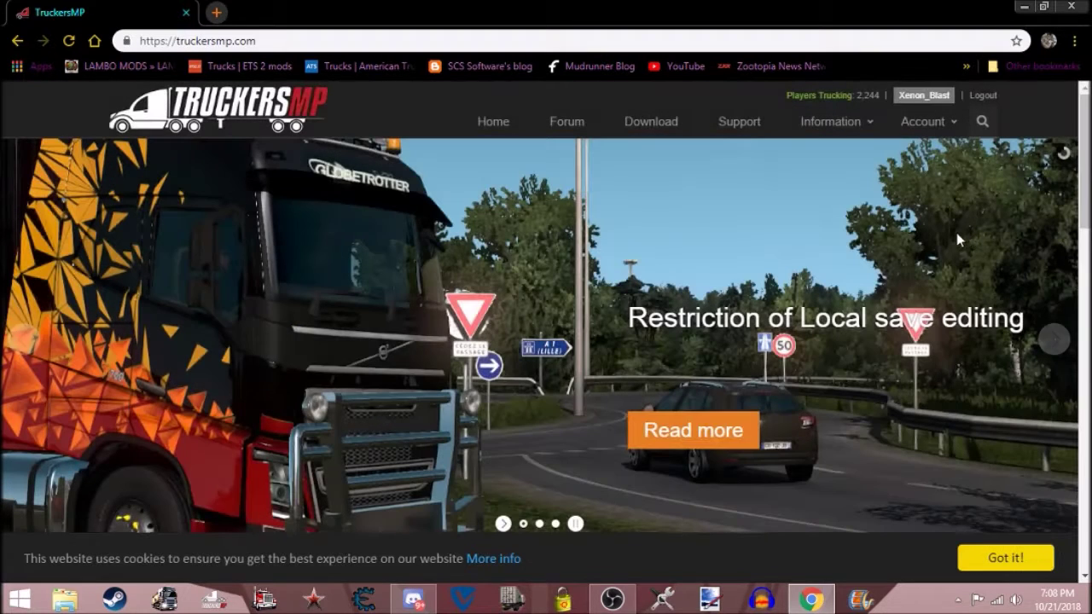
Look over the TruckersMP home page and its Account and Information options.
{"action": "scroll", "coordinate": [573, 303], "scroll_direction": "down", "scroll_amount": 2}
{"action": "scroll", "coordinate": [573, 303], "scroll_direction": "down", "scroll_amount": 4}
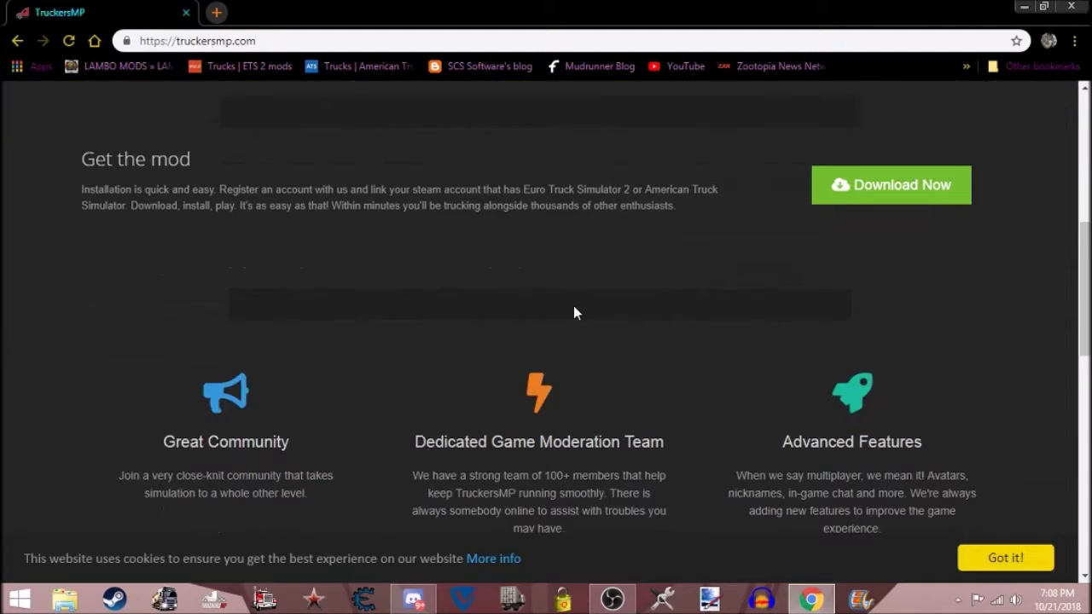
{"action": "scroll", "coordinate": [525, 311], "scroll_direction": "up", "scroll_amount": 6}
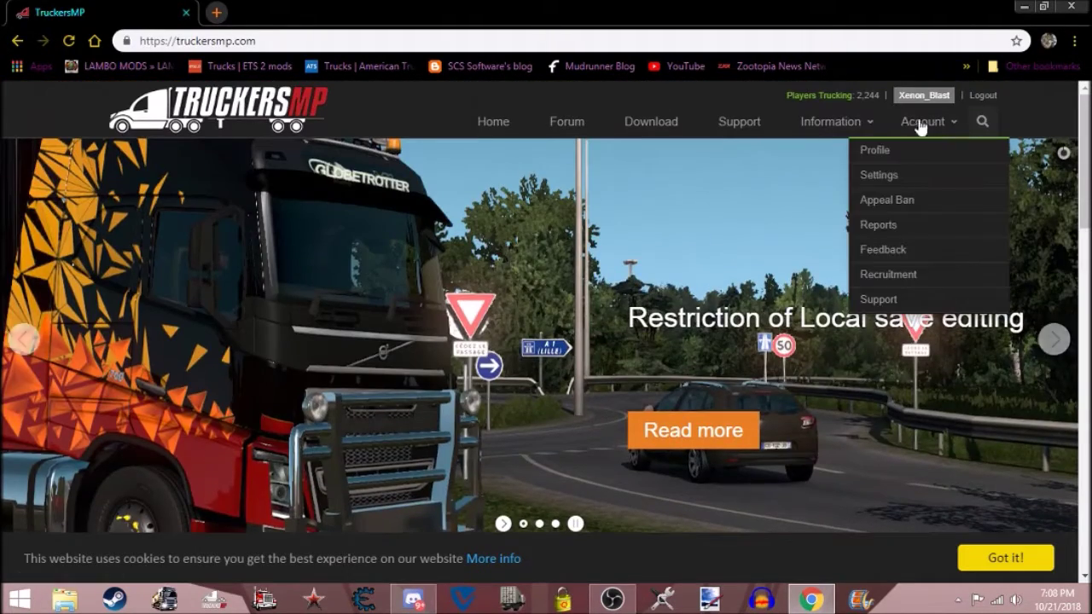
{"action": "mouse_move", "coordinate": [836, 122]}
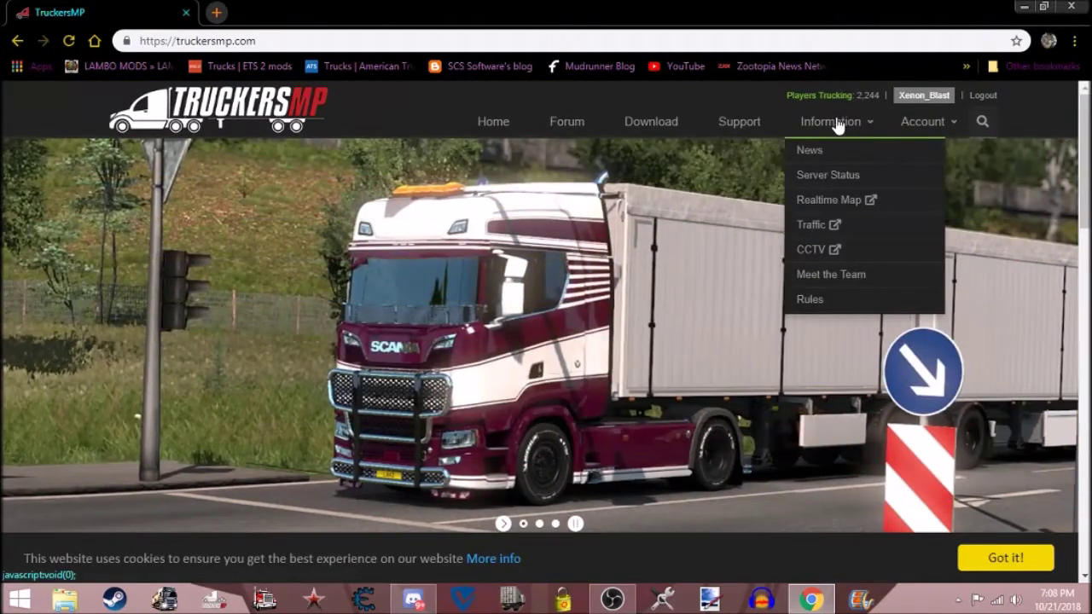
Open the TruckersMP Support page, dismiss the rules notice and look over the help options.
{"action": "left_click", "coordinate": [739, 125]}
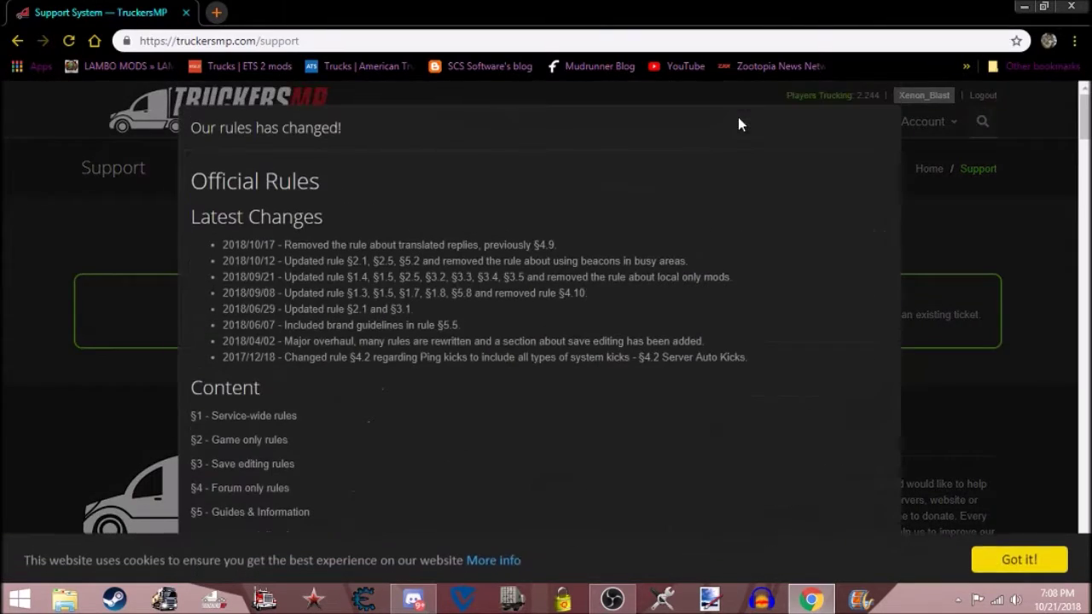
{"action": "left_click", "coordinate": [931, 180]}
{"action": "scroll", "coordinate": [913, 224], "scroll_direction": "down", "scroll_amount": 1}
{"action": "scroll", "coordinate": [913, 224], "scroll_direction": "up", "scroll_amount": 1}
{"action": "mouse_move", "coordinate": [857, 128]}
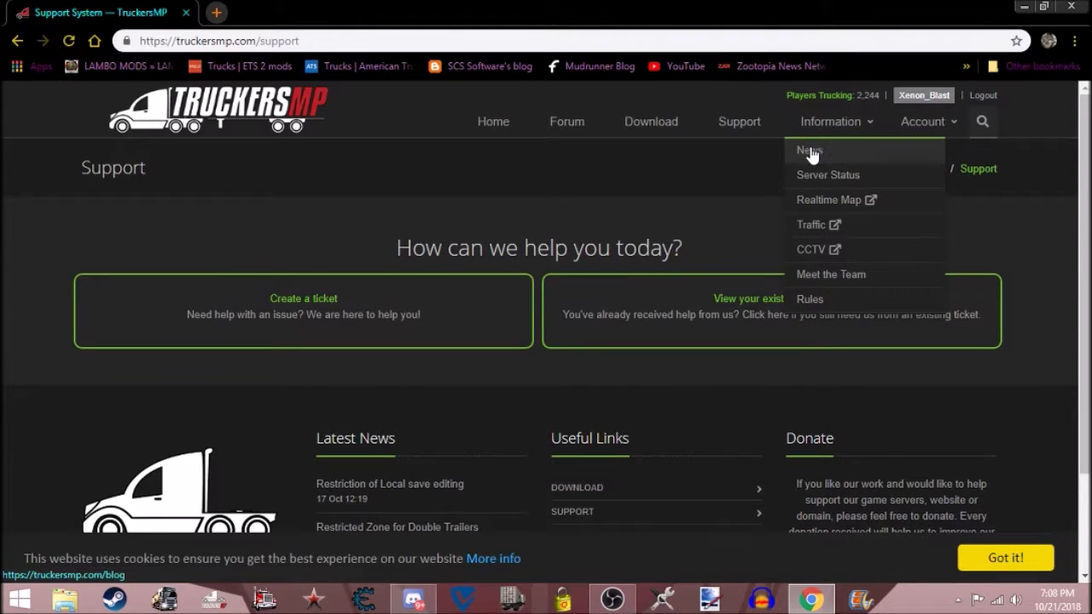
Open the TruckersMP Download page, dismiss the rules notice and check the supported ETS2 and ATS versions.
{"action": "left_click", "coordinate": [653, 119]}
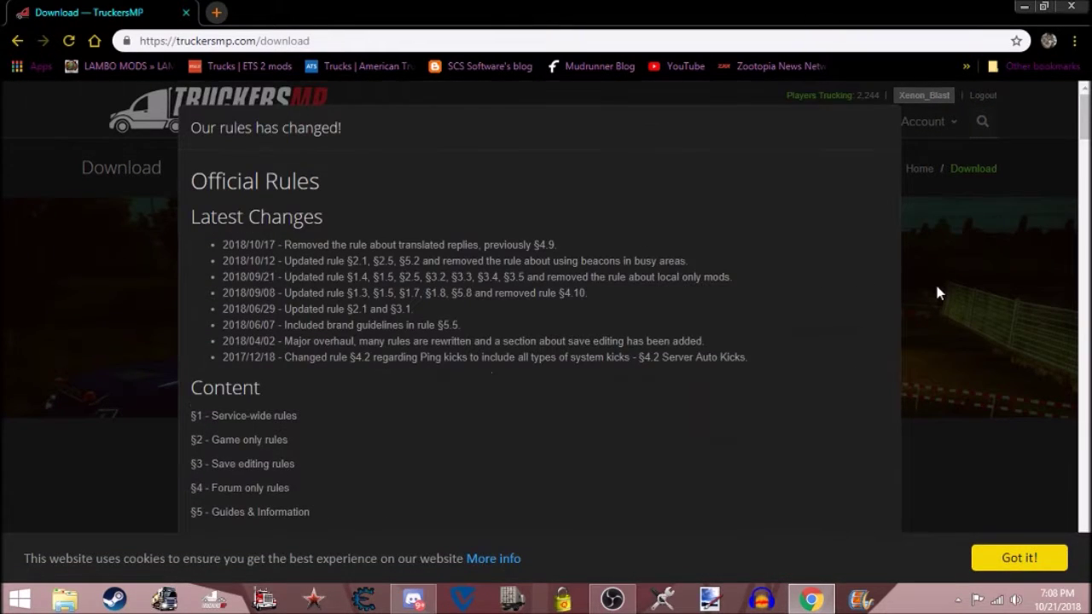
{"action": "left_click", "coordinate": [936, 287]}
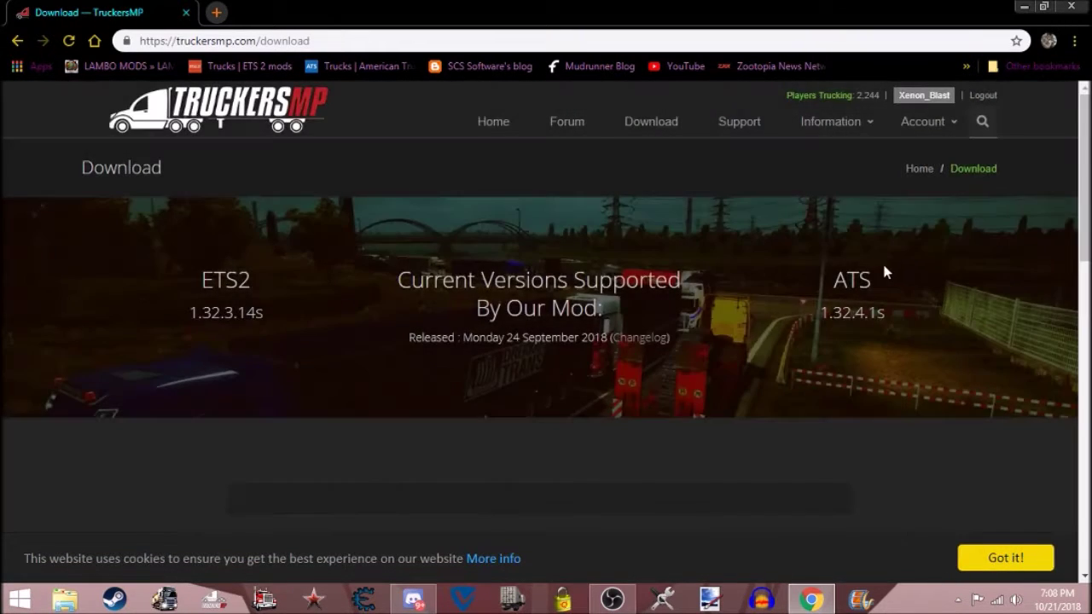
{"action": "scroll", "coordinate": [770, 256], "scroll_direction": "down", "scroll_amount": 3}
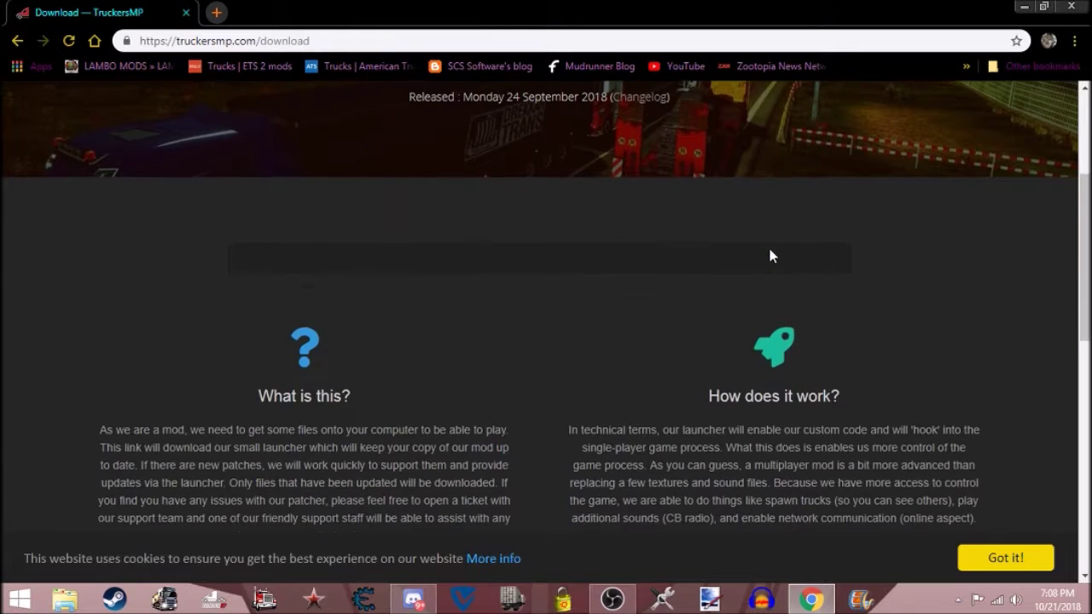
{"action": "scroll", "coordinate": [770, 256], "scroll_direction": "up", "scroll_amount": 1}
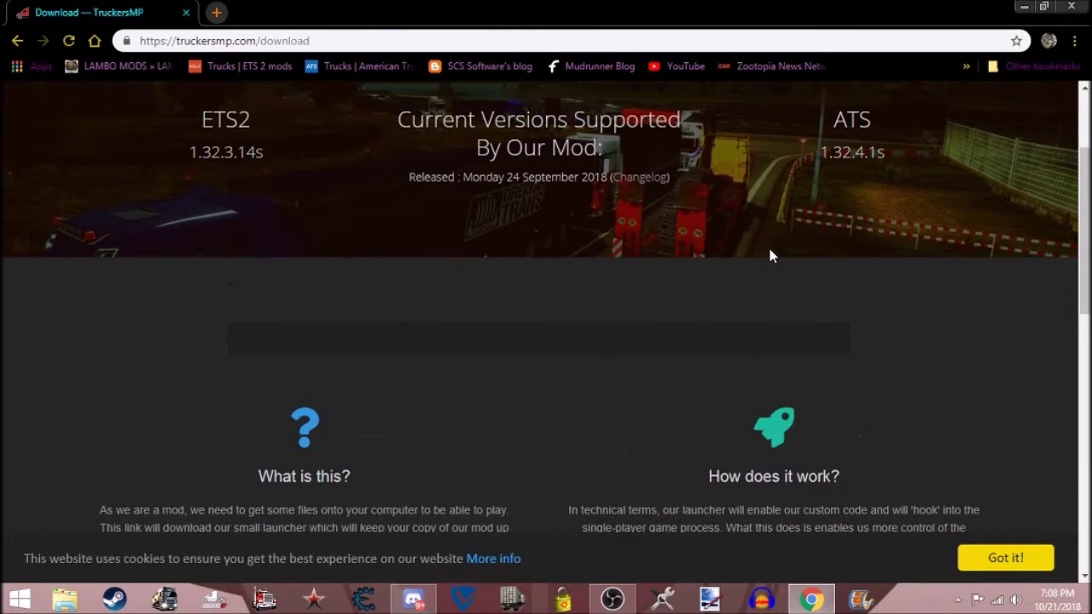
{"action": "scroll", "coordinate": [770, 256], "scroll_direction": "down", "scroll_amount": 2}
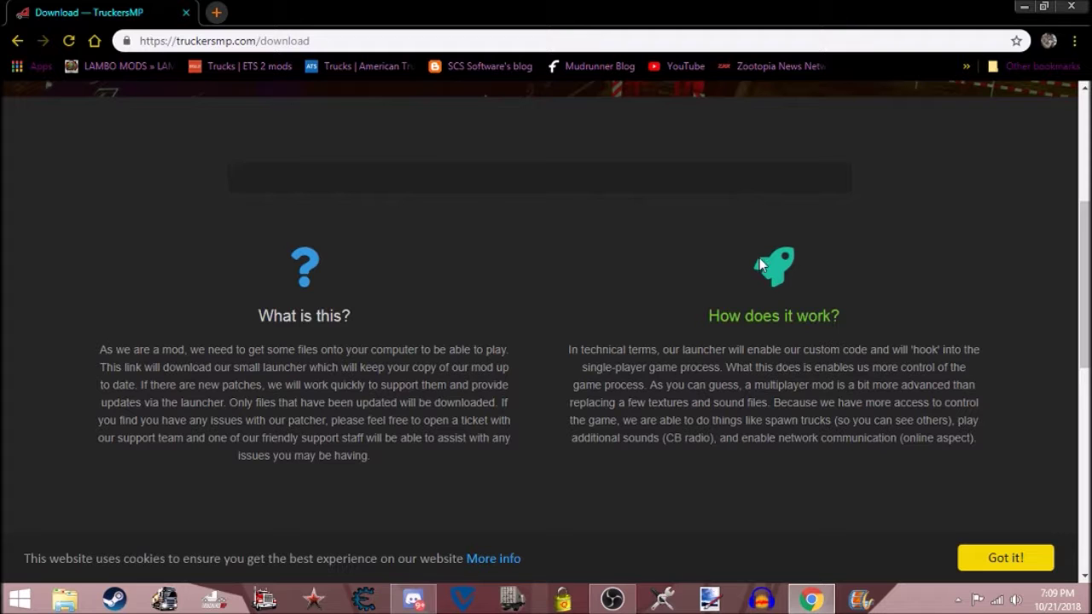
Examine the Download page's mod explanations, system requirements and client installer details.
{"action": "scroll", "coordinate": [761, 265], "scroll_direction": "down", "scroll_amount": 4}
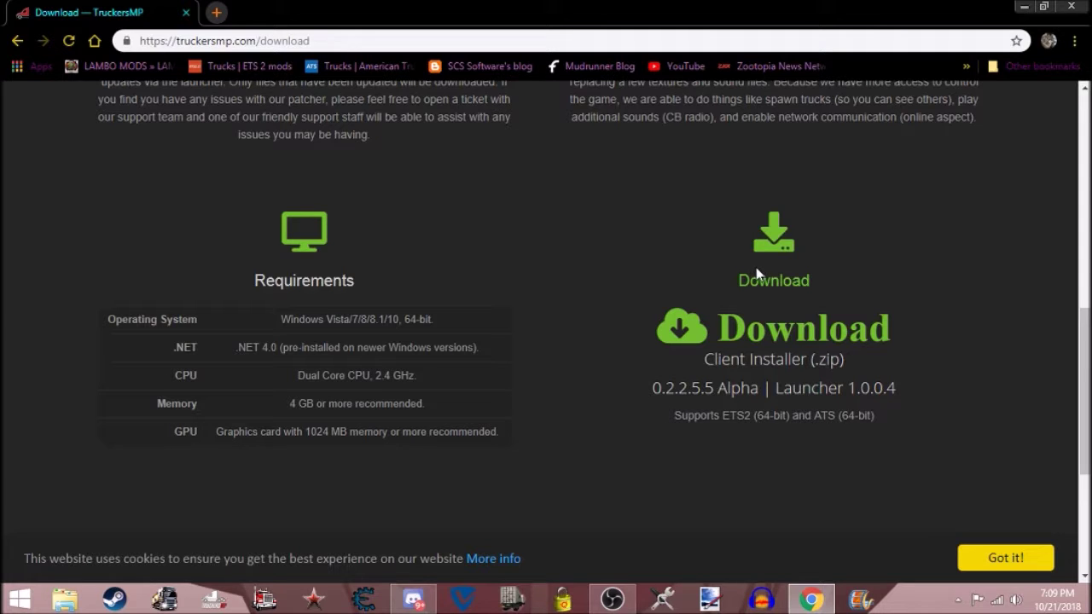
{"action": "scroll", "coordinate": [751, 266], "scroll_direction": "up", "scroll_amount": 4}
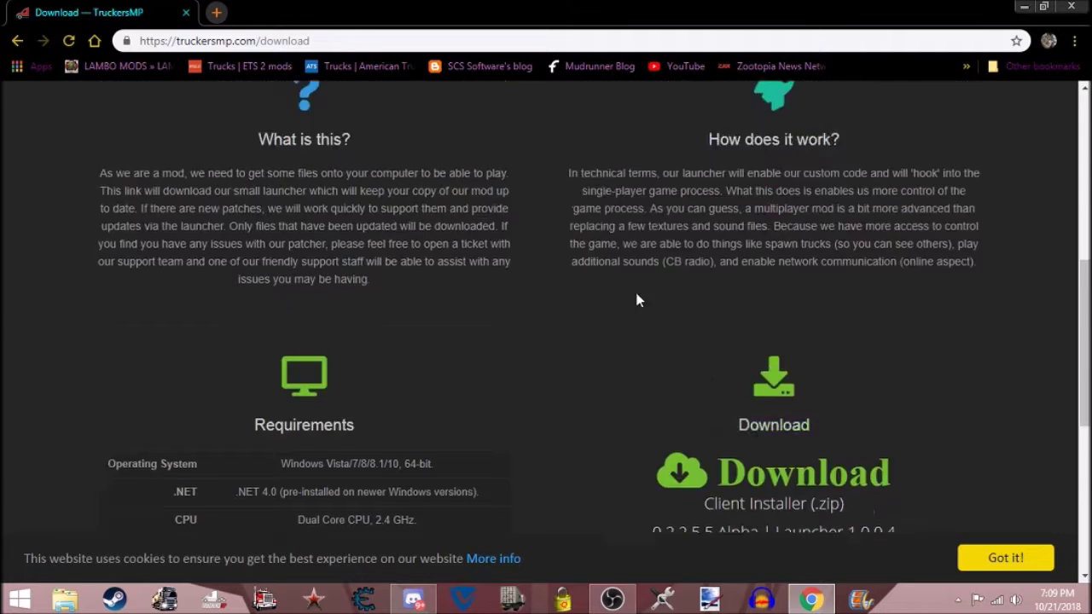
{"action": "scroll", "coordinate": [589, 321], "scroll_direction": "down", "scroll_amount": 3}
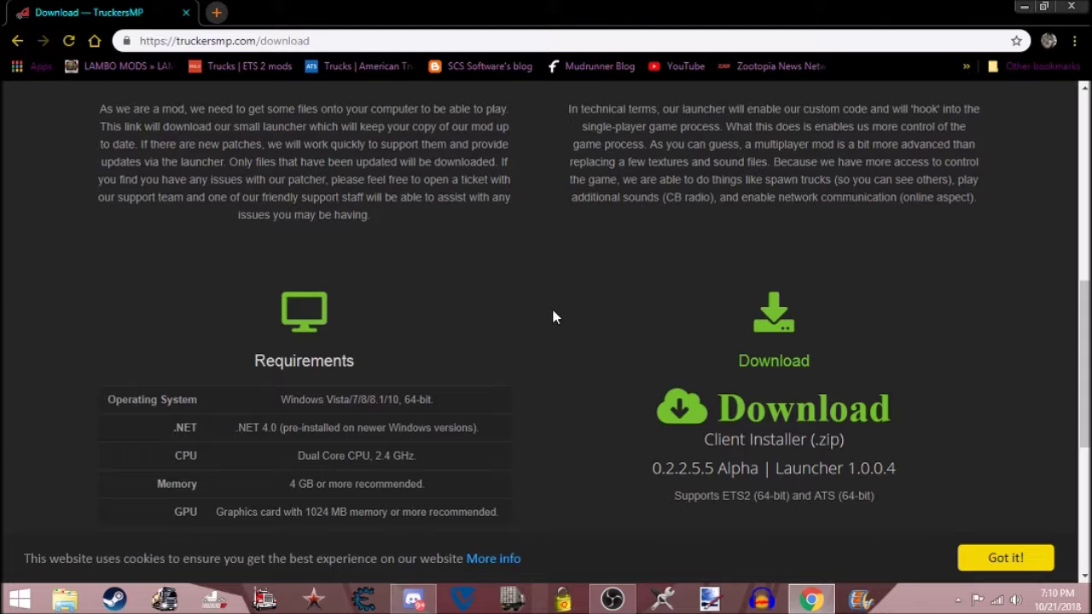
{"action": "scroll", "coordinate": [483, 317], "scroll_direction": "up", "scroll_amount": 5}
{"action": "scroll", "coordinate": [480, 323], "scroll_direction": "down", "scroll_amount": 6}
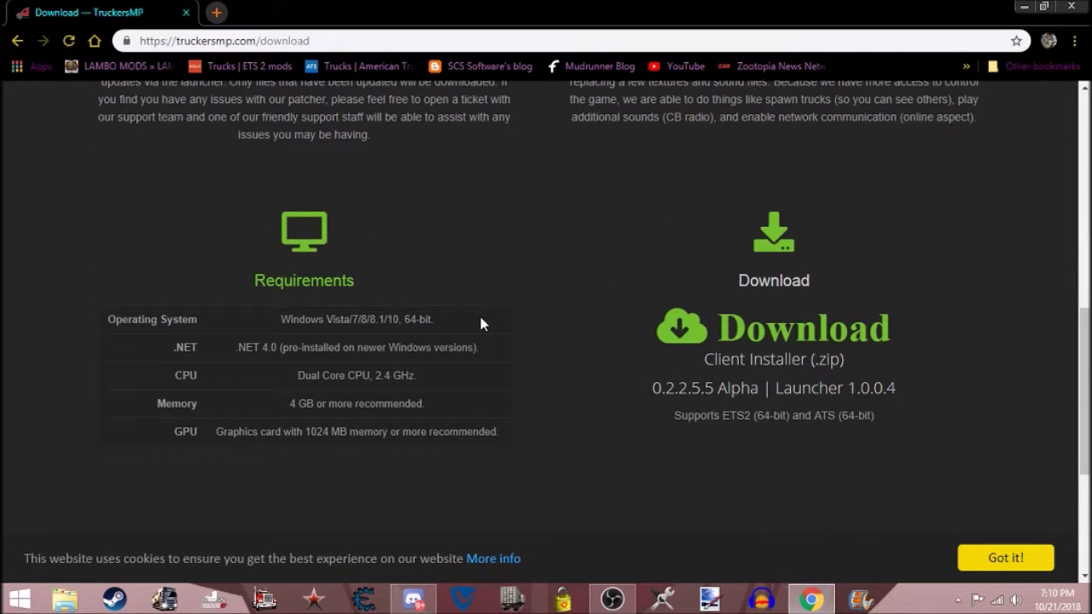
{"action": "scroll", "coordinate": [480, 323], "scroll_direction": "up", "scroll_amount": 4}
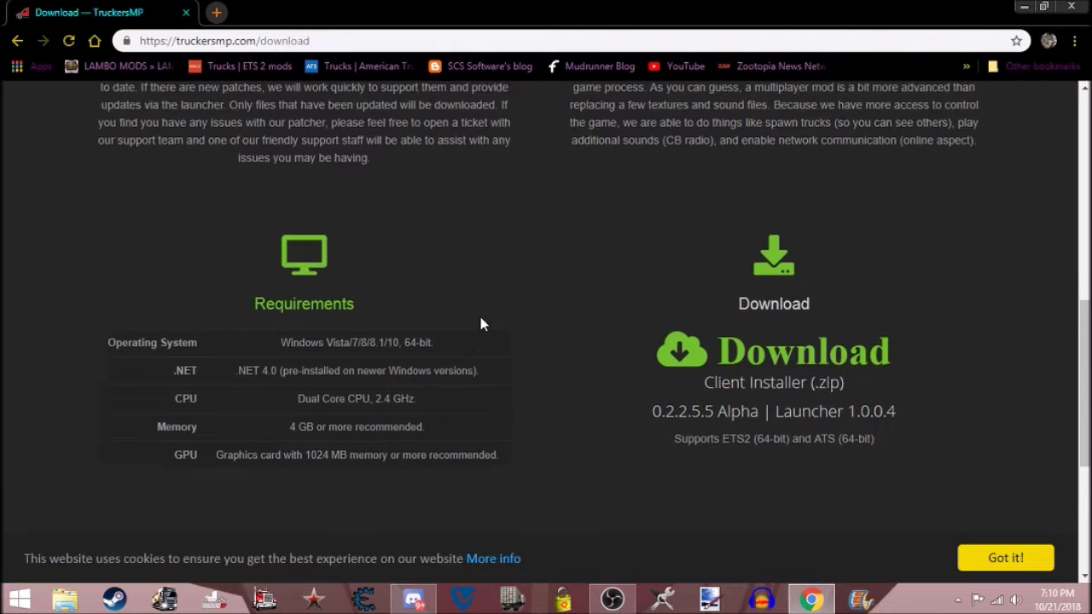
{"action": "scroll", "coordinate": [480, 323], "scroll_direction": "up", "scroll_amount": 3}
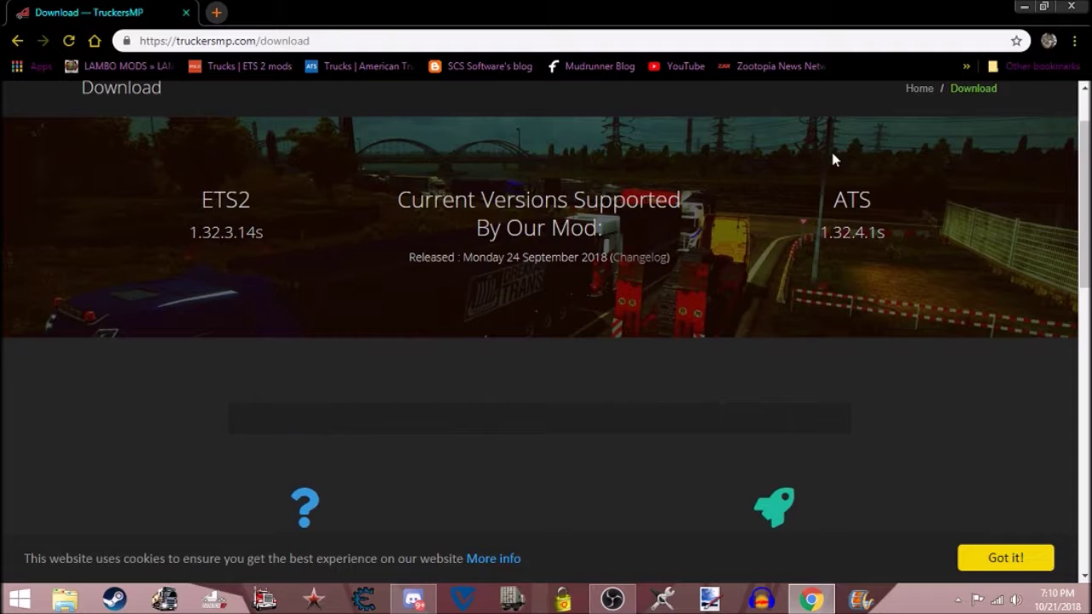
Minimize Chrome and Discord, check the LG TV's available resolutions in the Windows Screen Resolution settings, and close them.
{"action": "left_click", "coordinate": [1023, 7]}
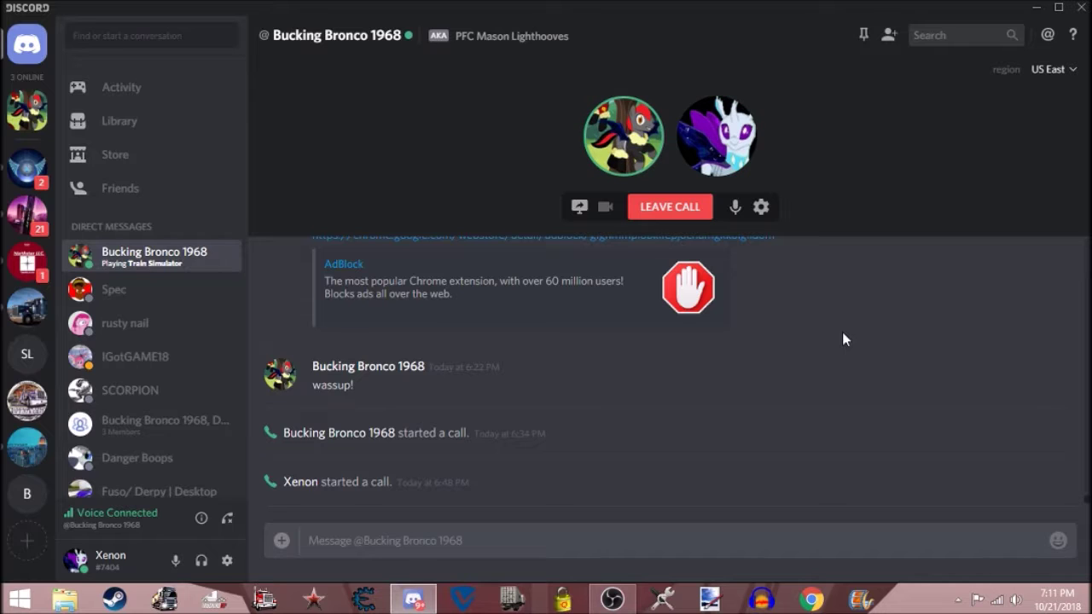
{"action": "left_click", "coordinate": [1035, 8]}
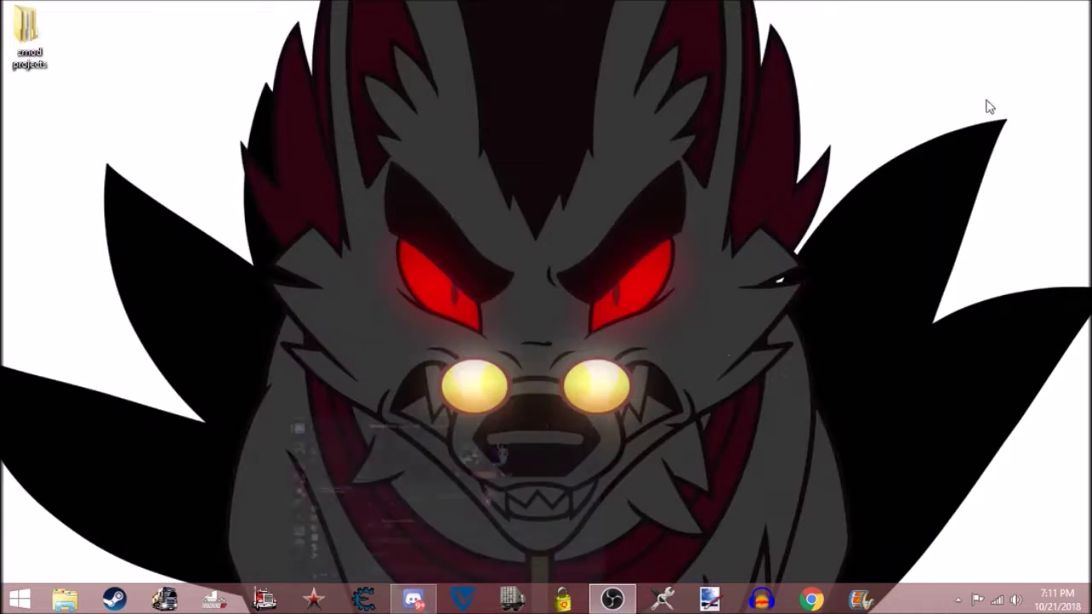
{"action": "right_click", "coordinate": [510, 247]}
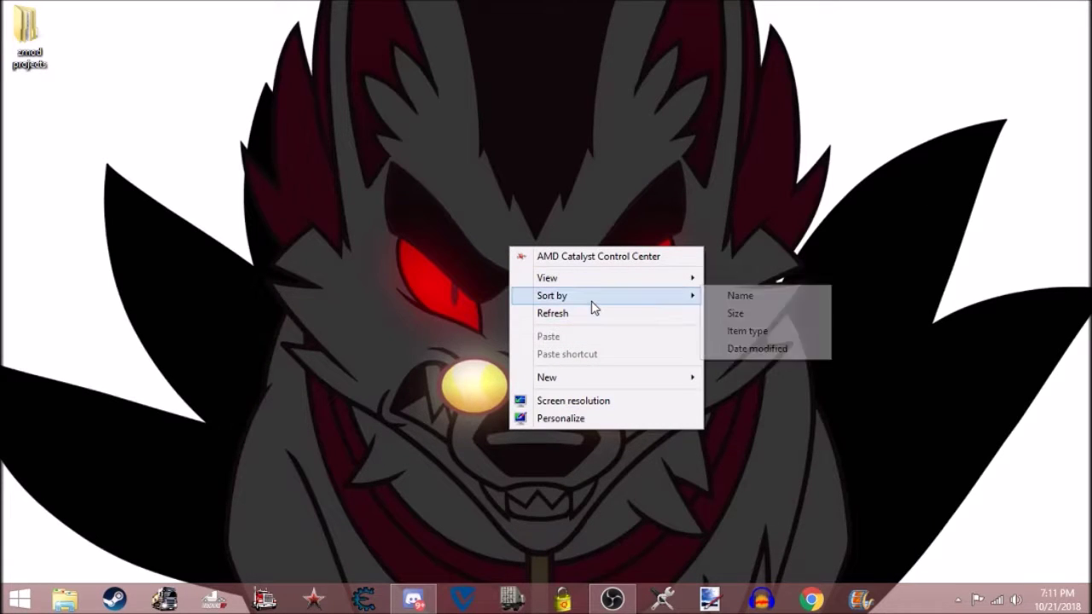
{"action": "left_click", "coordinate": [570, 400]}
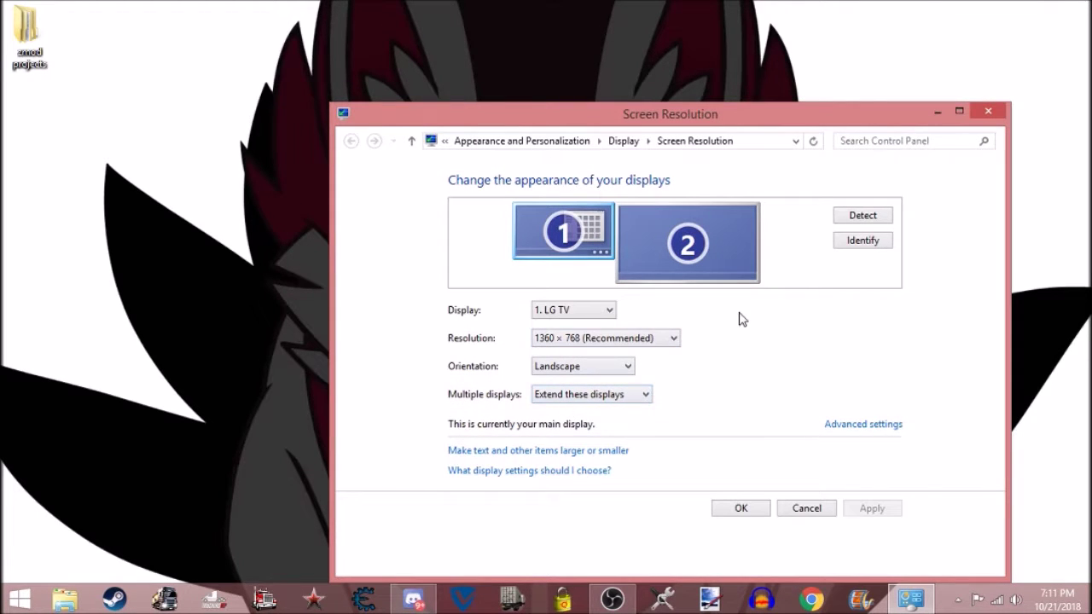
{"action": "left_click", "coordinate": [670, 339]}
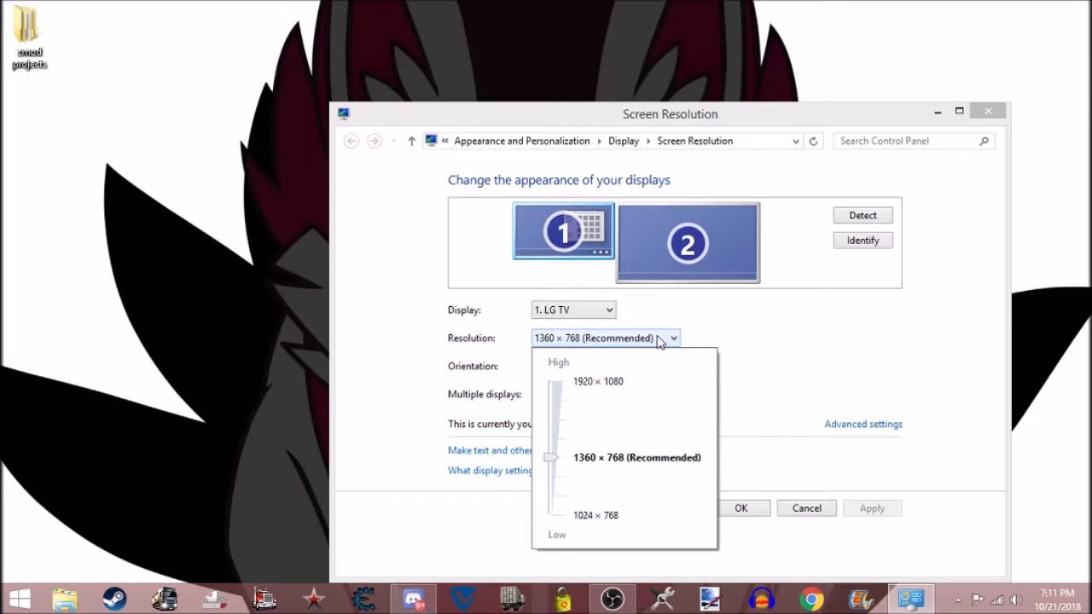
{"action": "left_click", "coordinate": [658, 341]}
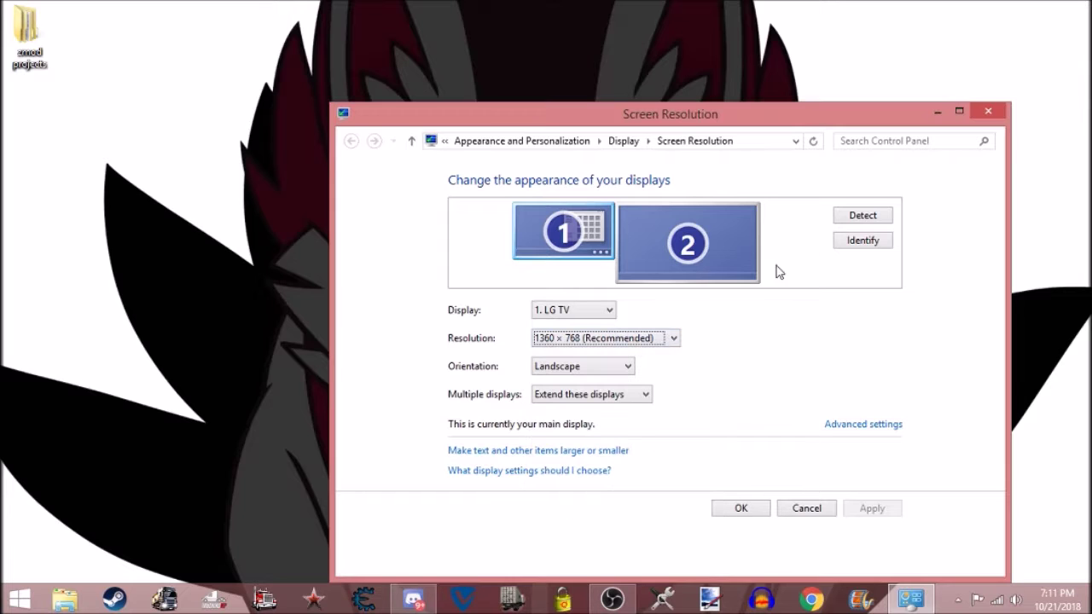
{"action": "left_click", "coordinate": [988, 112]}
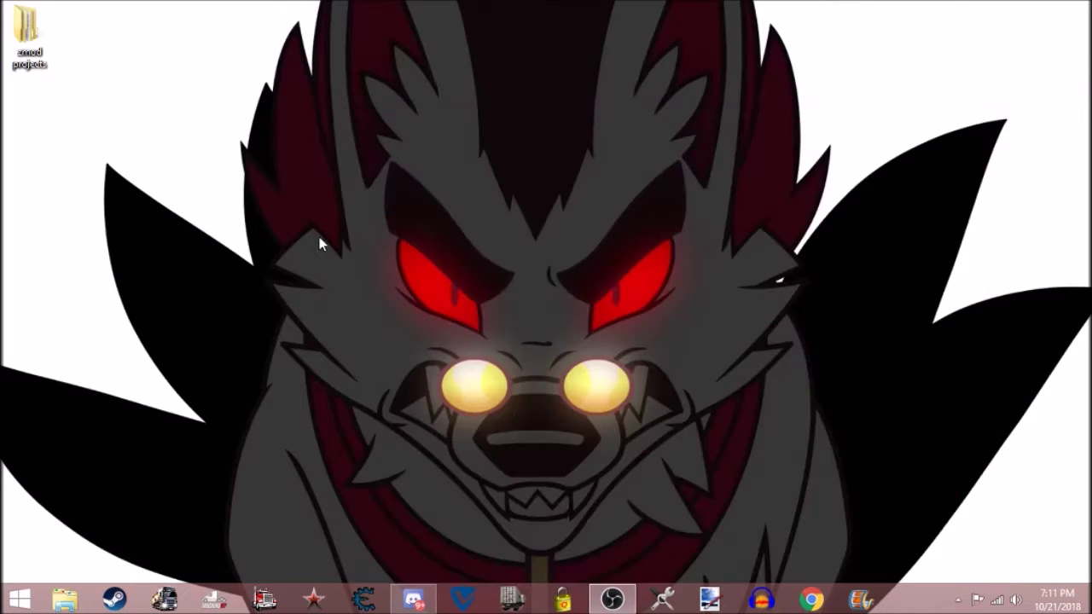
Bring the Screen Resolution settings back up to review the two-display arrangement, and close them.
{"action": "right_click", "coordinate": [653, 247]}
{"action": "left_click", "coordinate": [693, 402]}
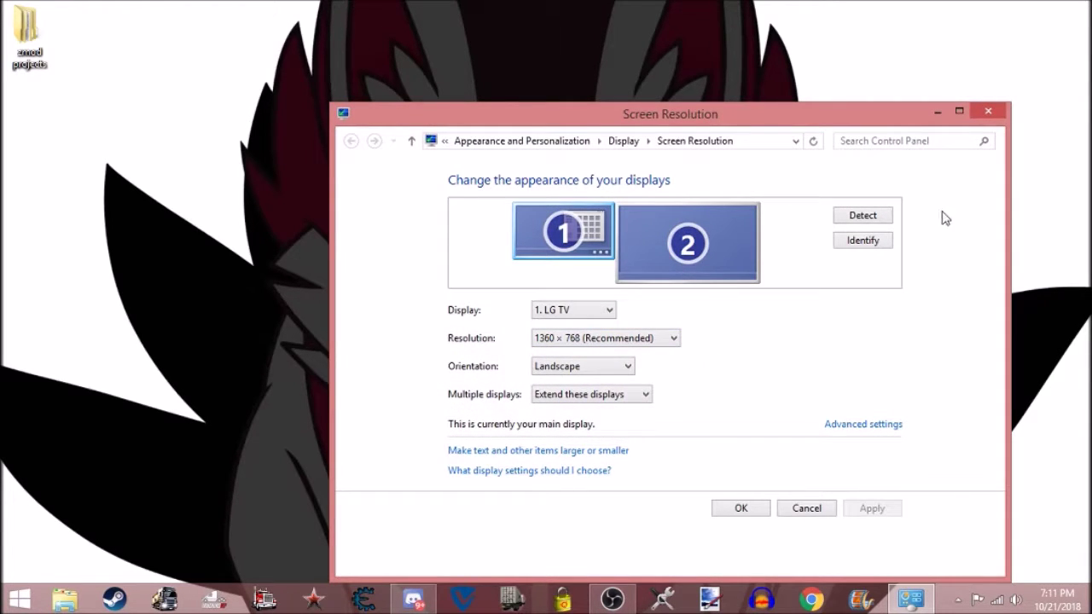
{"action": "left_click", "coordinate": [987, 111]}
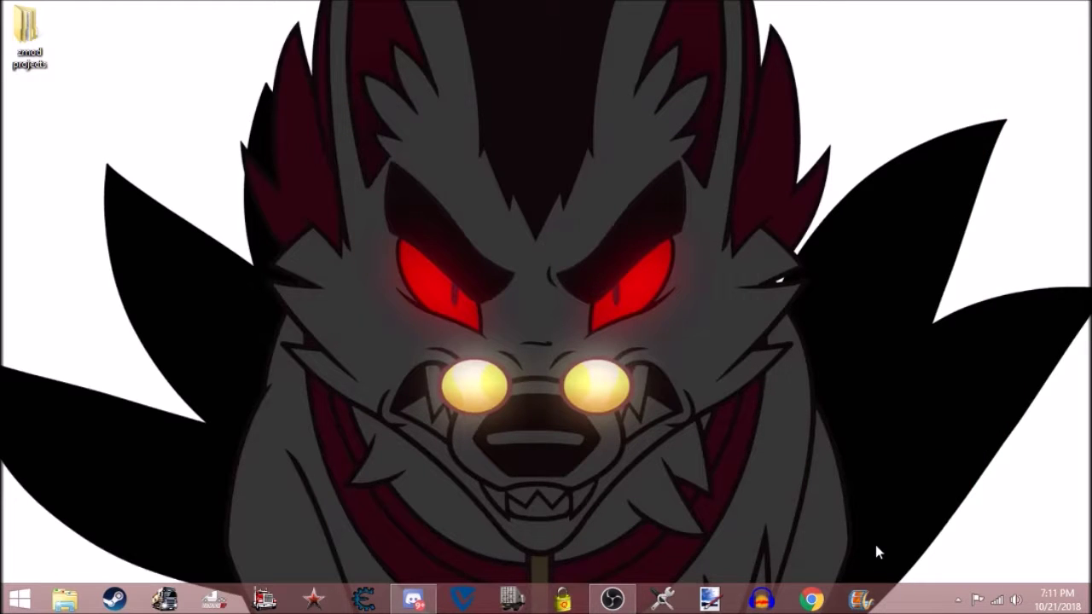
Show the LG TV's range of selectable resolutions in the Screen Resolution settings and accept the dialog without changing anything.
{"action": "left_click", "coordinate": [416, 604]}
{"action": "right_click", "coordinate": [467, 297]}
{"action": "left_click", "coordinate": [515, 450]}
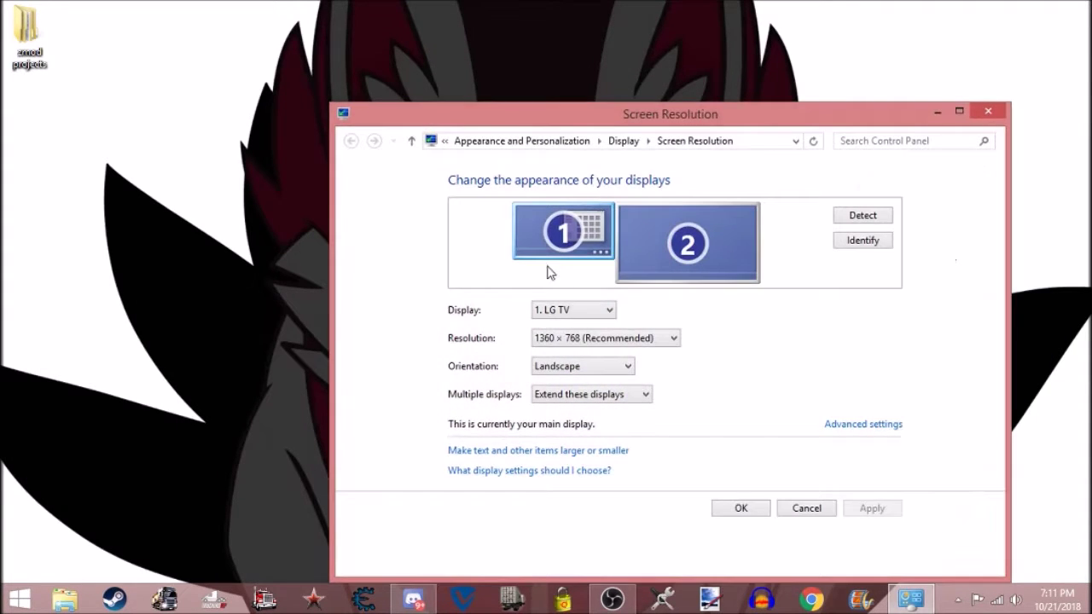
{"action": "left_click", "coordinate": [582, 338]}
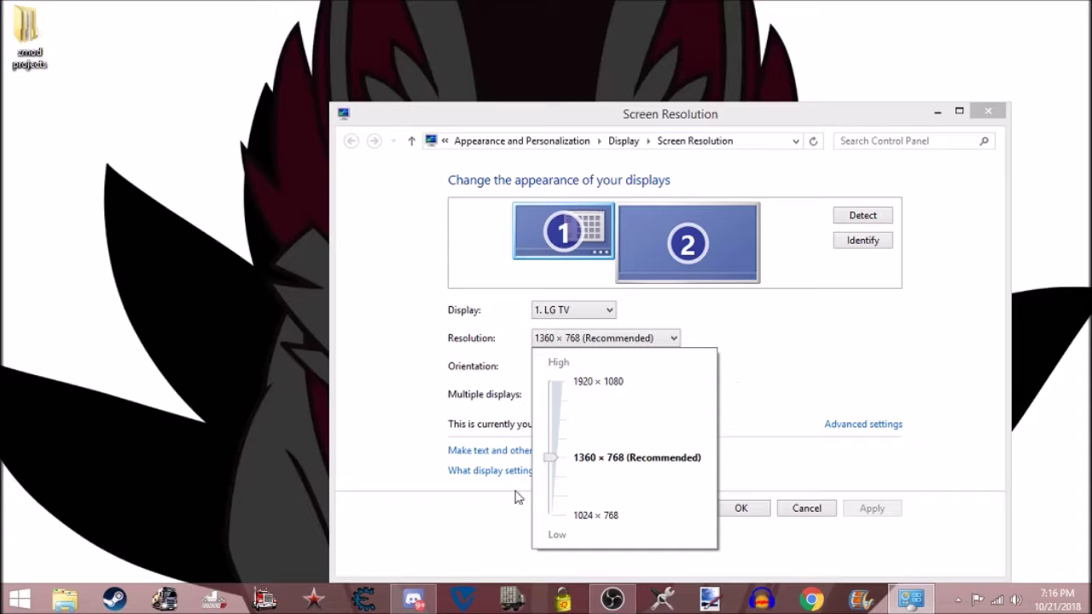
{"action": "left_click", "coordinate": [801, 397]}
{"action": "left_click", "coordinate": [741, 509]}
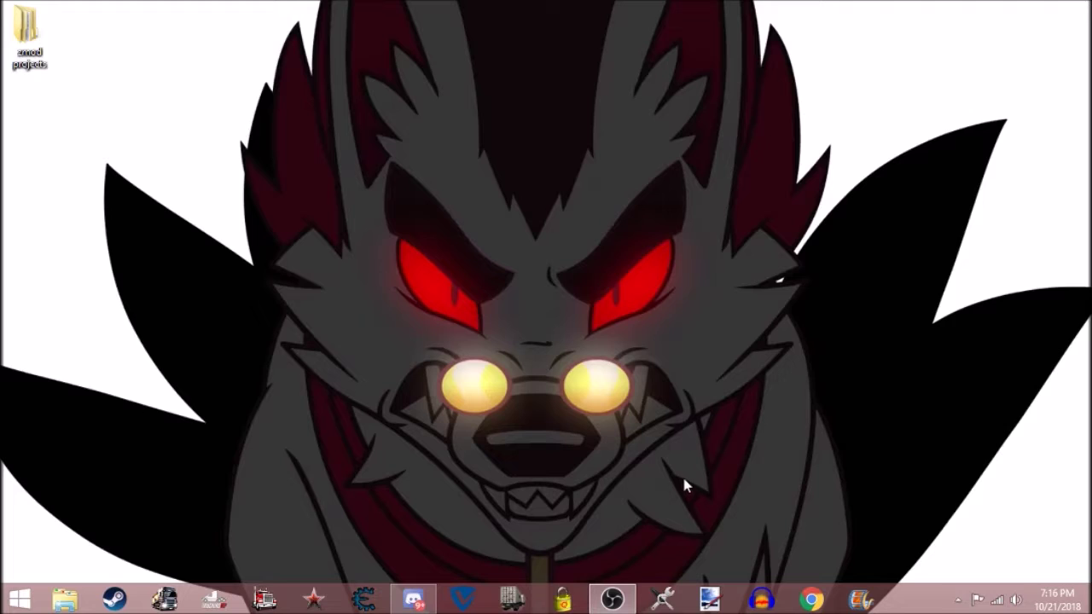
Reopen the Screen Resolution settings and select display 2, the Acer H236HL, to view its settings.
{"action": "right_click", "coordinate": [261, 419]}
{"action": "left_click", "coordinate": [314, 386]}
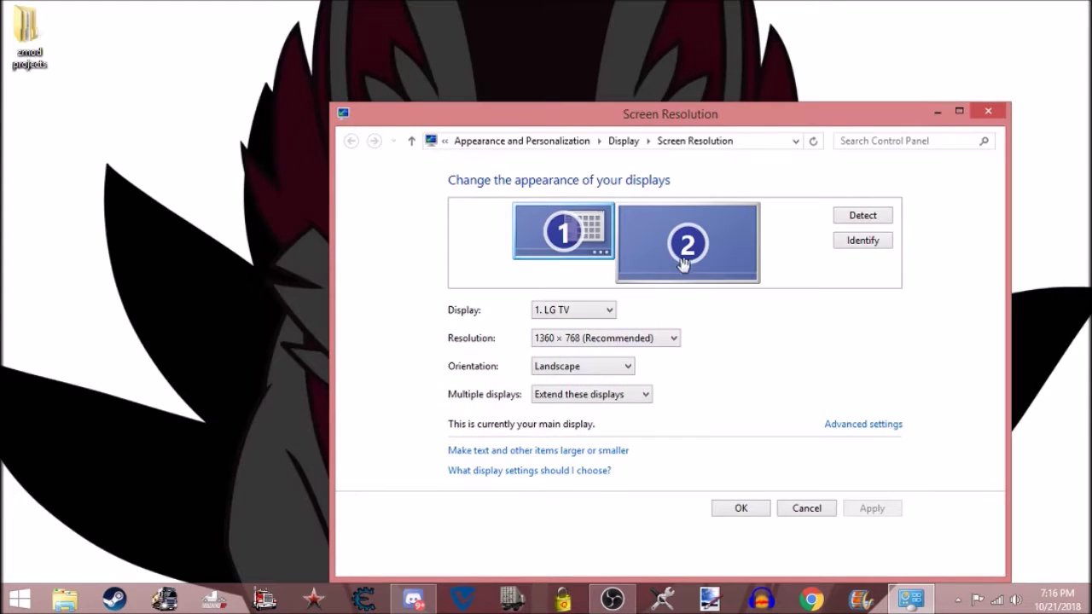
{"action": "left_click", "coordinate": [682, 248]}
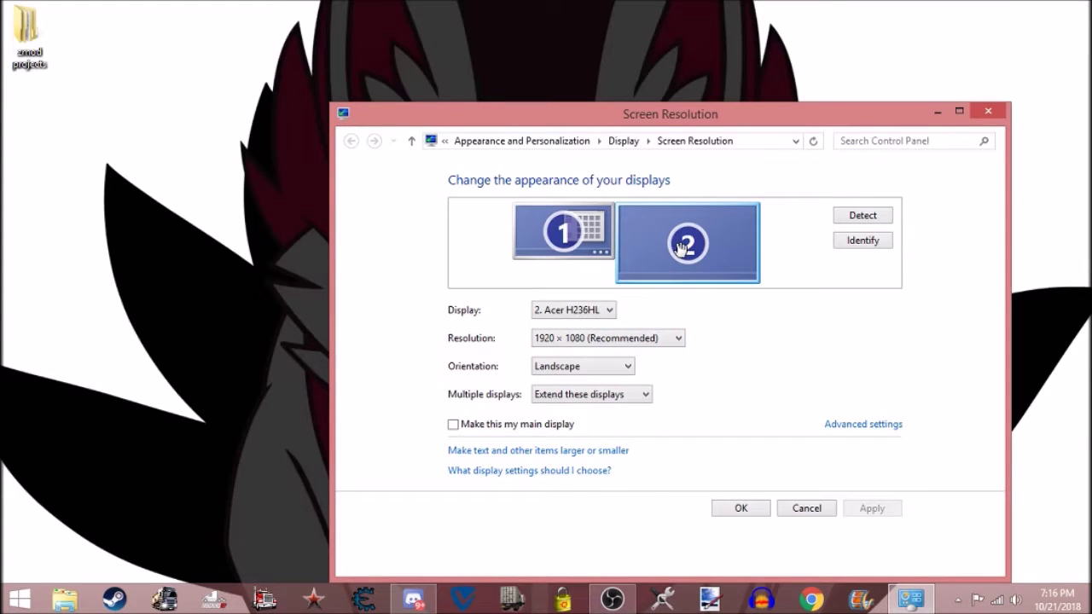
Show the selectable resolutions for the Acer H236HL and for the LG TV without changing either setting.
{"action": "left_click", "coordinate": [608, 338]}
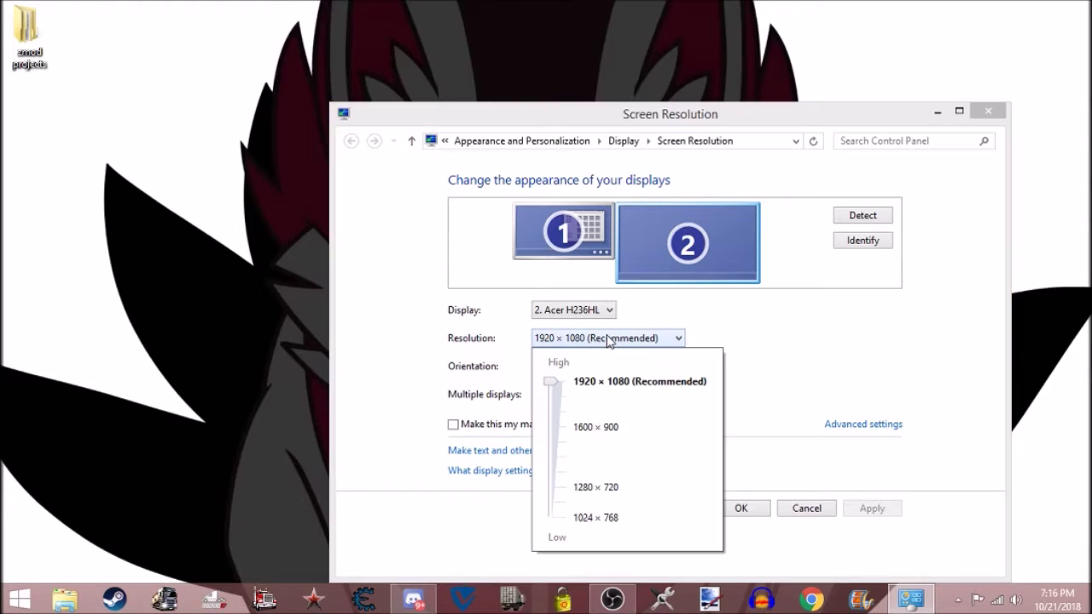
{"action": "left_click", "coordinate": [537, 309]}
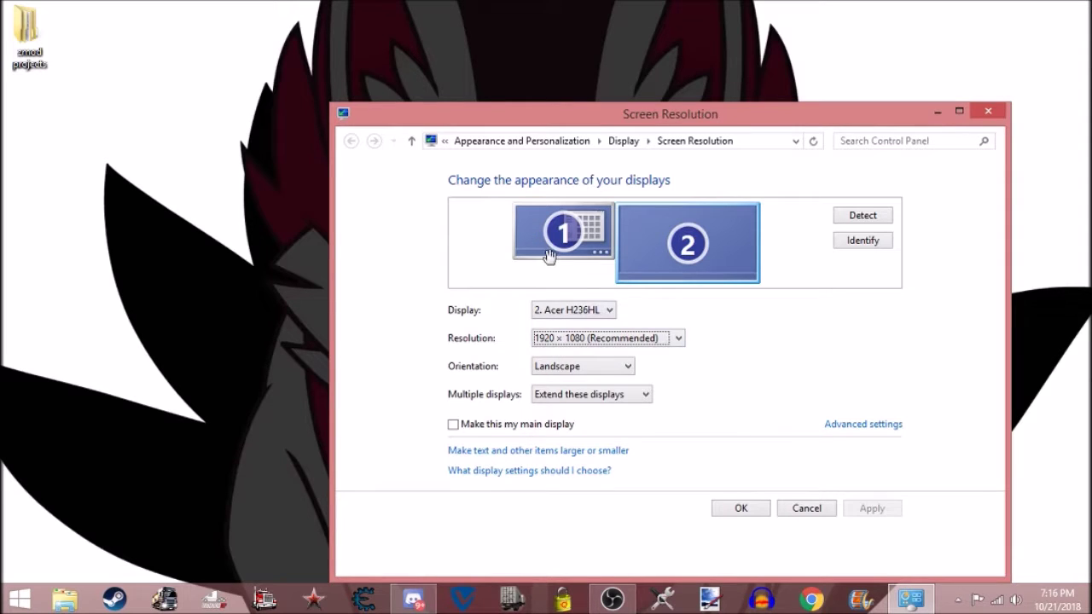
{"action": "left_click", "coordinate": [556, 252]}
{"action": "left_click", "coordinate": [561, 339]}
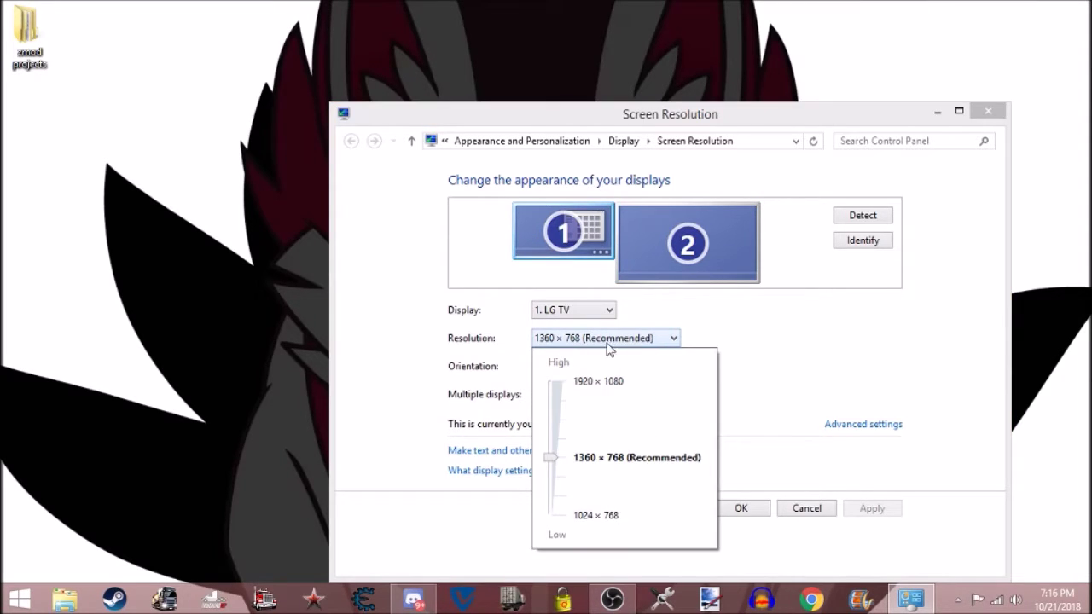
{"action": "left_click", "coordinate": [754, 339]}
Return to display 2 to review its resolution range again, and reselect display 1, the LG TV.
{"action": "left_click", "coordinate": [719, 274]}
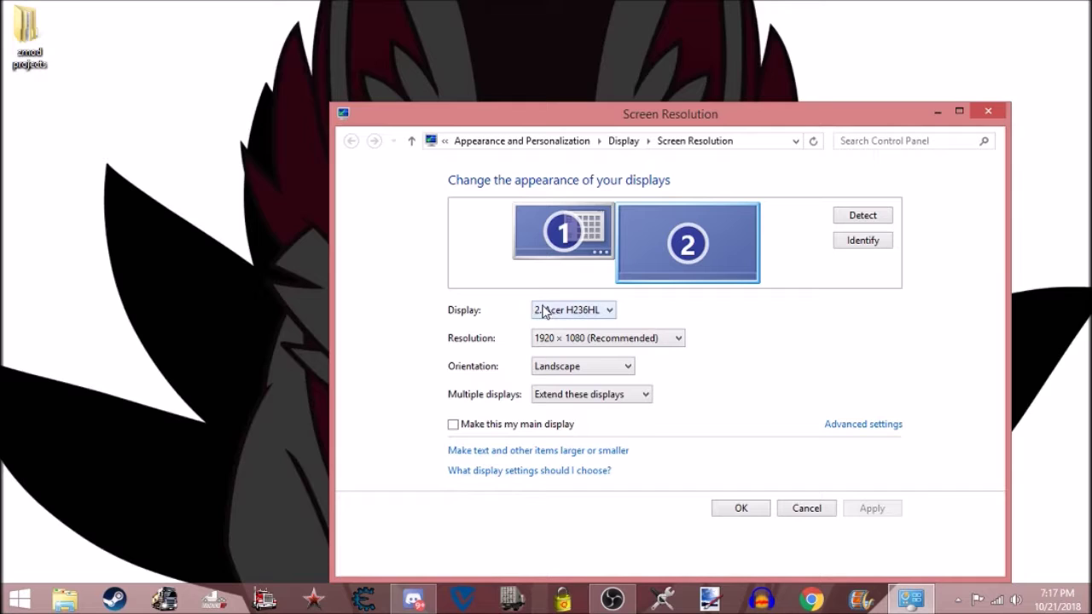
{"action": "left_click", "coordinate": [587, 339]}
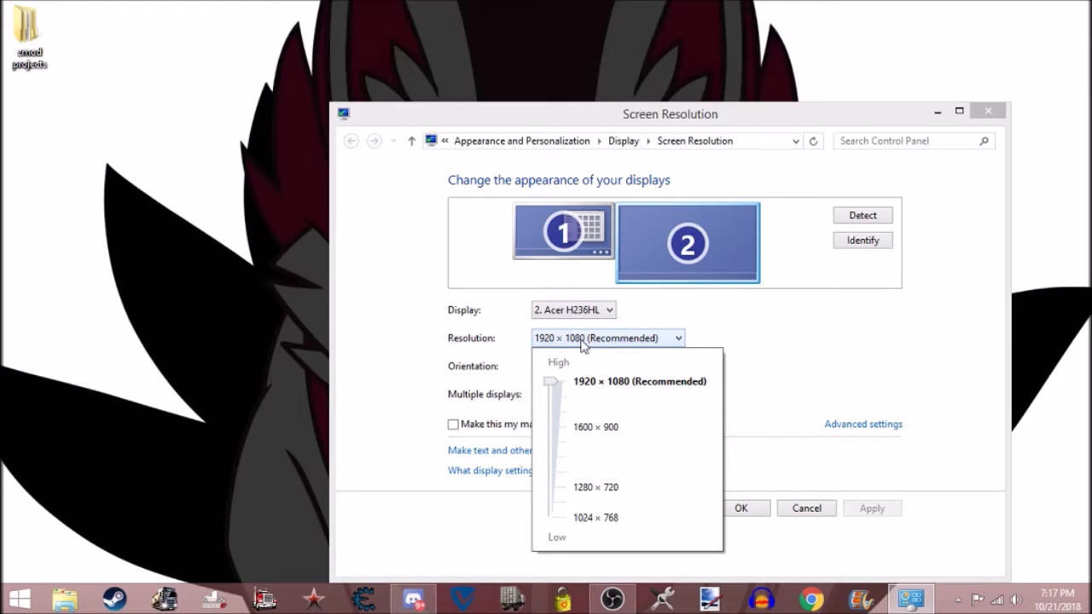
{"action": "left_click", "coordinate": [561, 253]}
{"action": "left_click", "coordinate": [561, 254]}
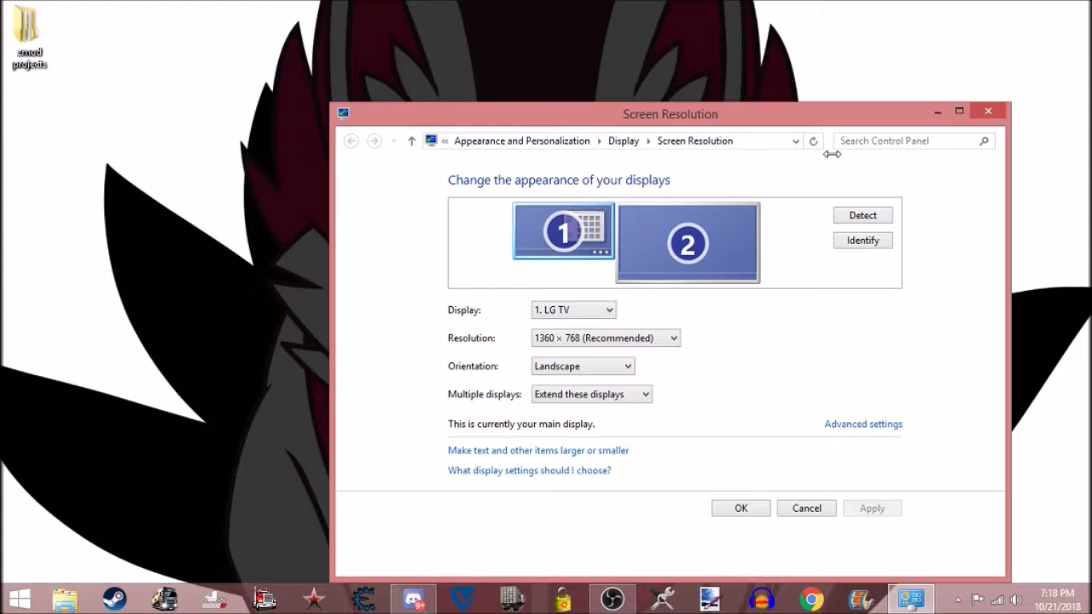
Close the Screen Resolution settings and switch to the Discord call window.
{"action": "left_click", "coordinate": [937, 112]}
{"action": "left_click", "coordinate": [989, 112]}
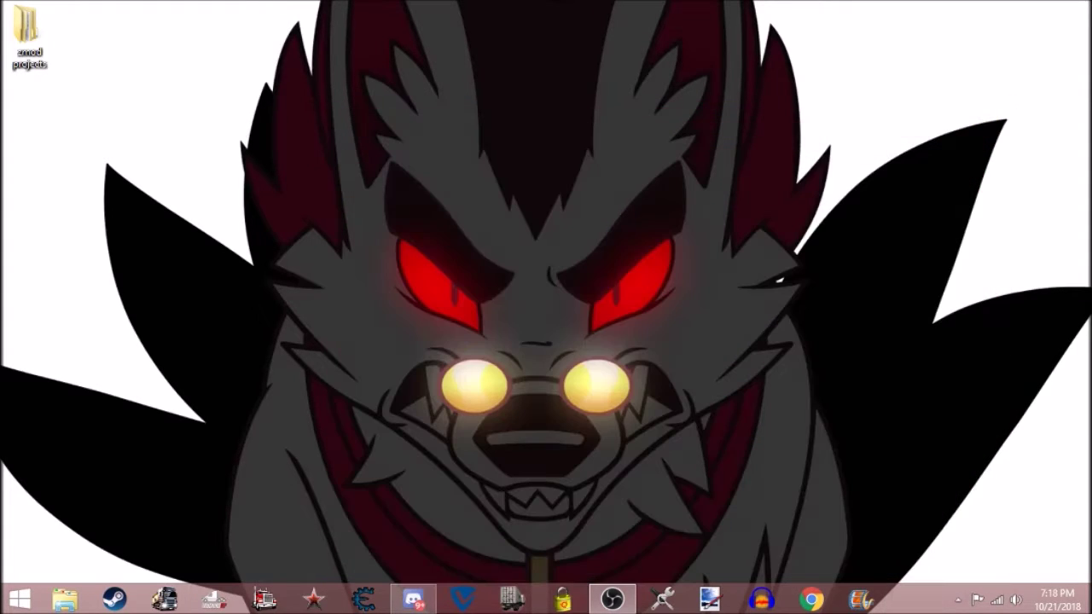
{"action": "left_click", "coordinate": [414, 600]}
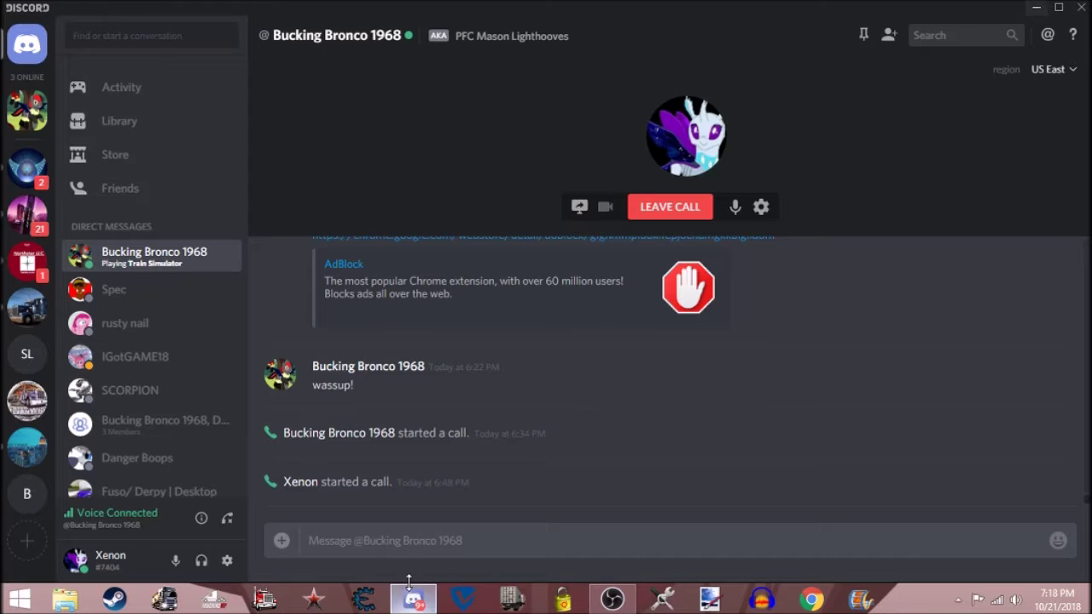